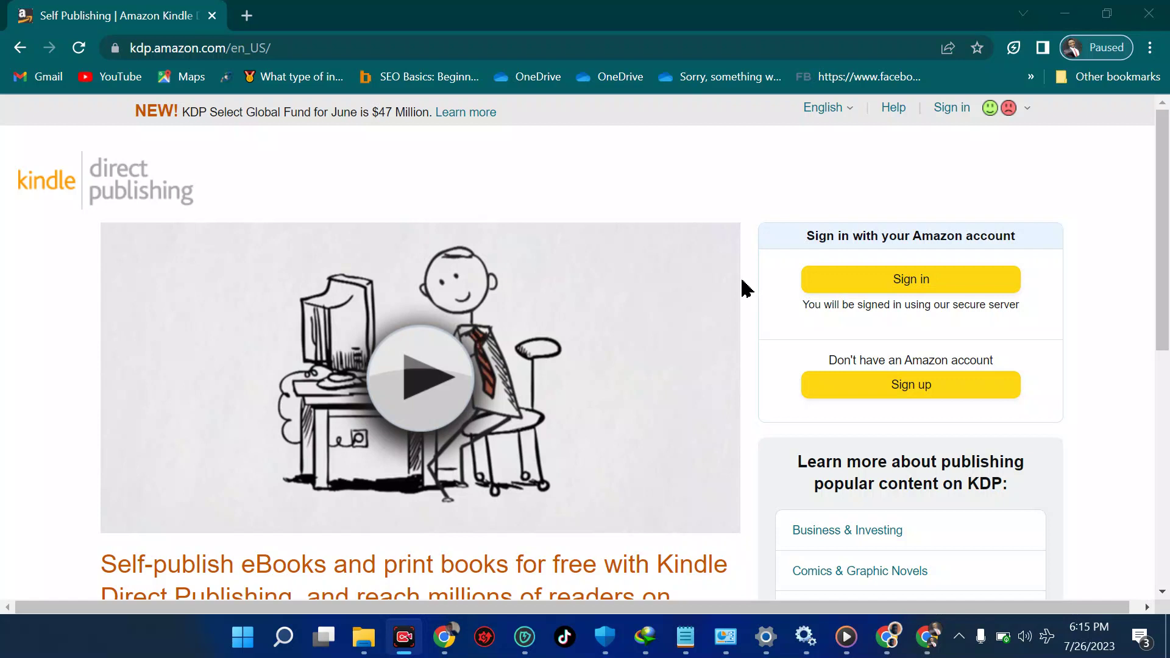
Step: Load kdp.amazon.com to bring up the Kindle Direct Publishing home page
scroll(747, 289, "down", 1)
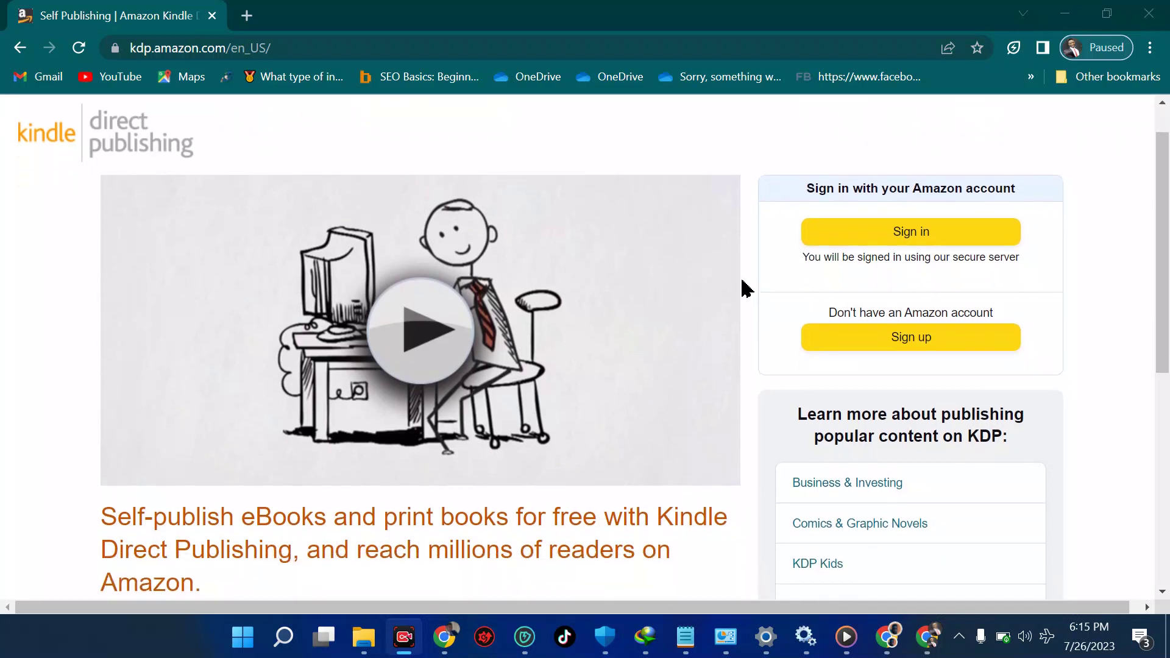
scroll(748, 289, "up", 1)
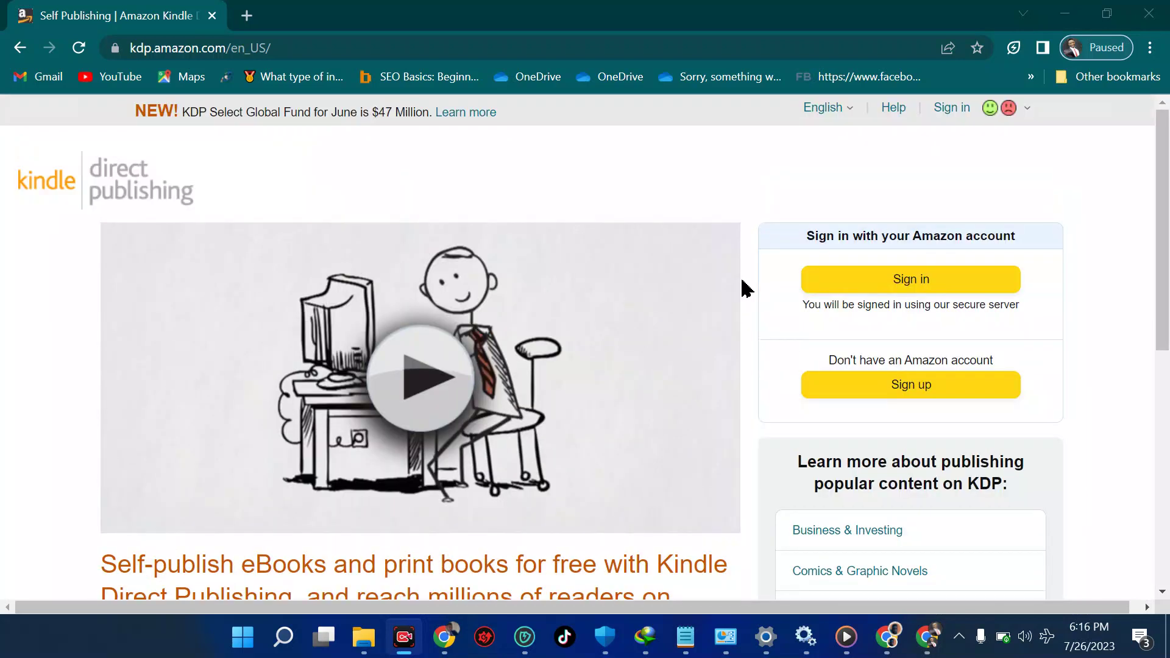
scroll(747, 289, "down", 1)
scroll(747, 289, "down", 1)
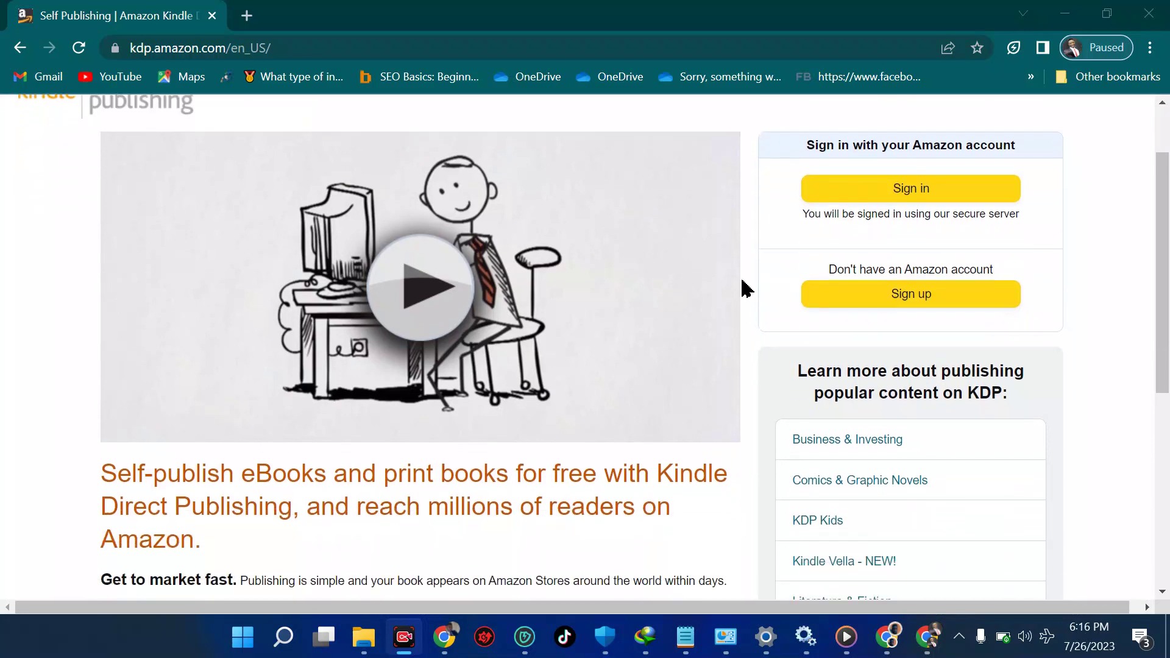
scroll(747, 289, "up", 2)
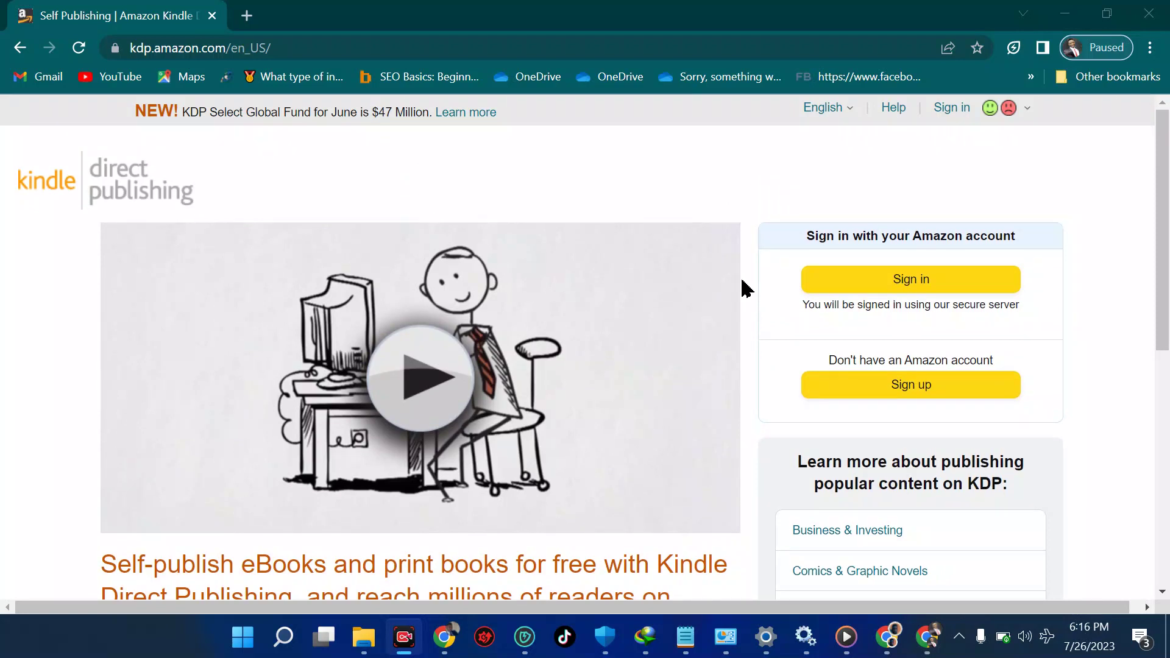
mouse_move(312, 49)
left_mouse_down()
mouse_move(289, 48)
mouse_move(321, 48)
left_mouse_up()
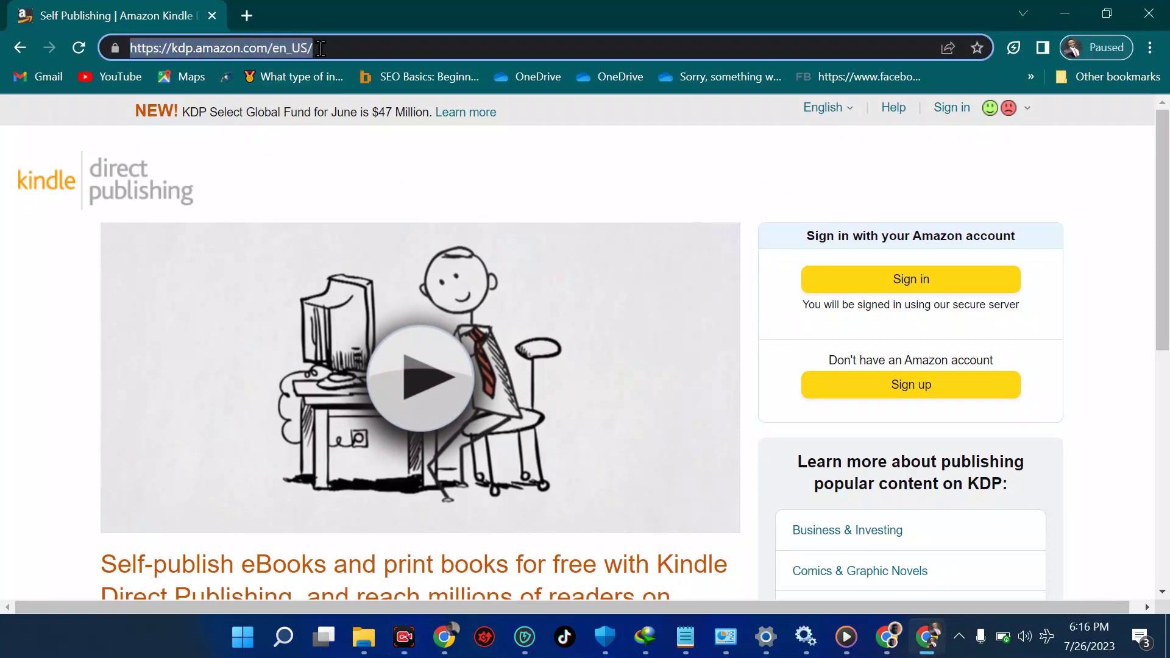
type("kdp.amazon.com")
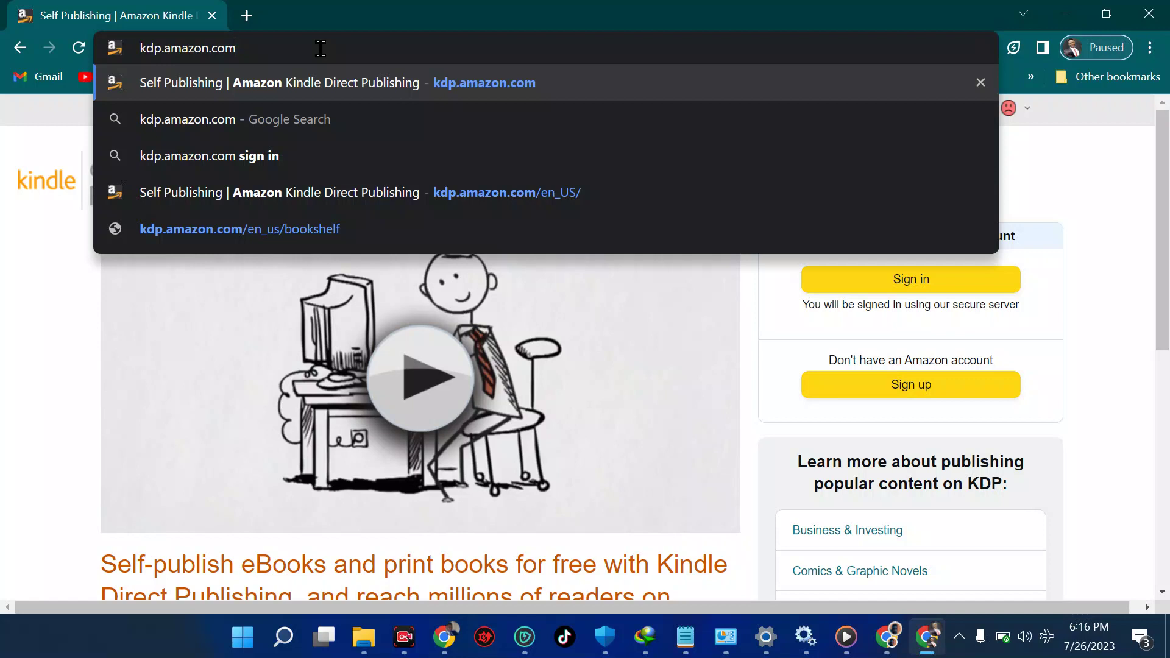
key("Return")
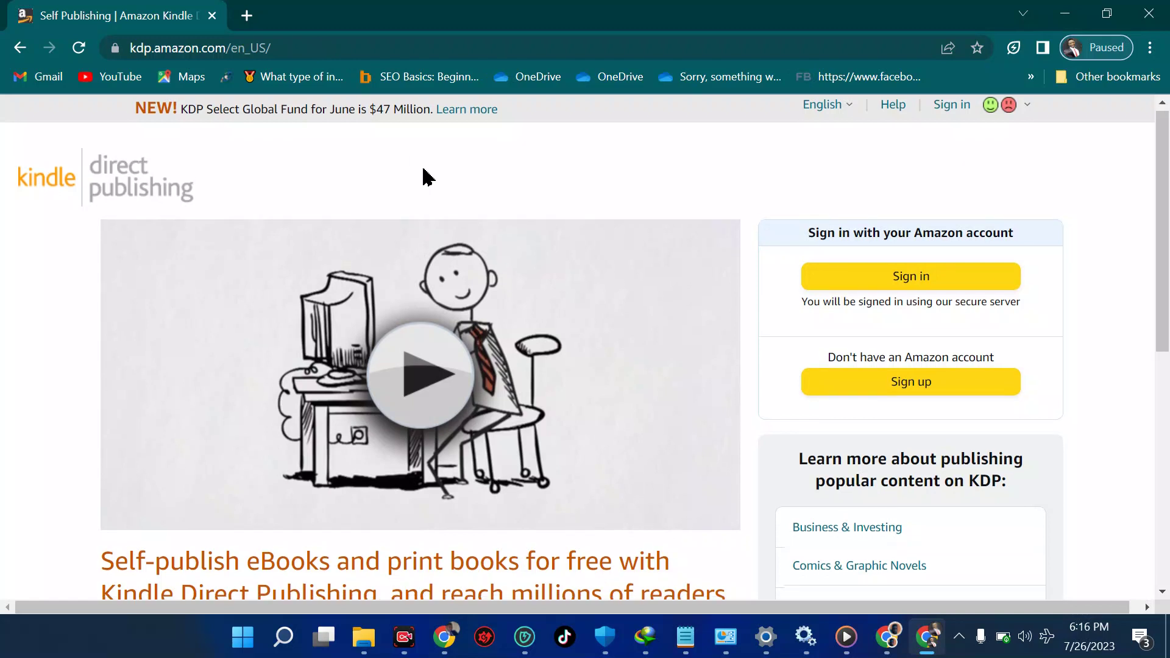
scroll(424, 175, "down", 1)
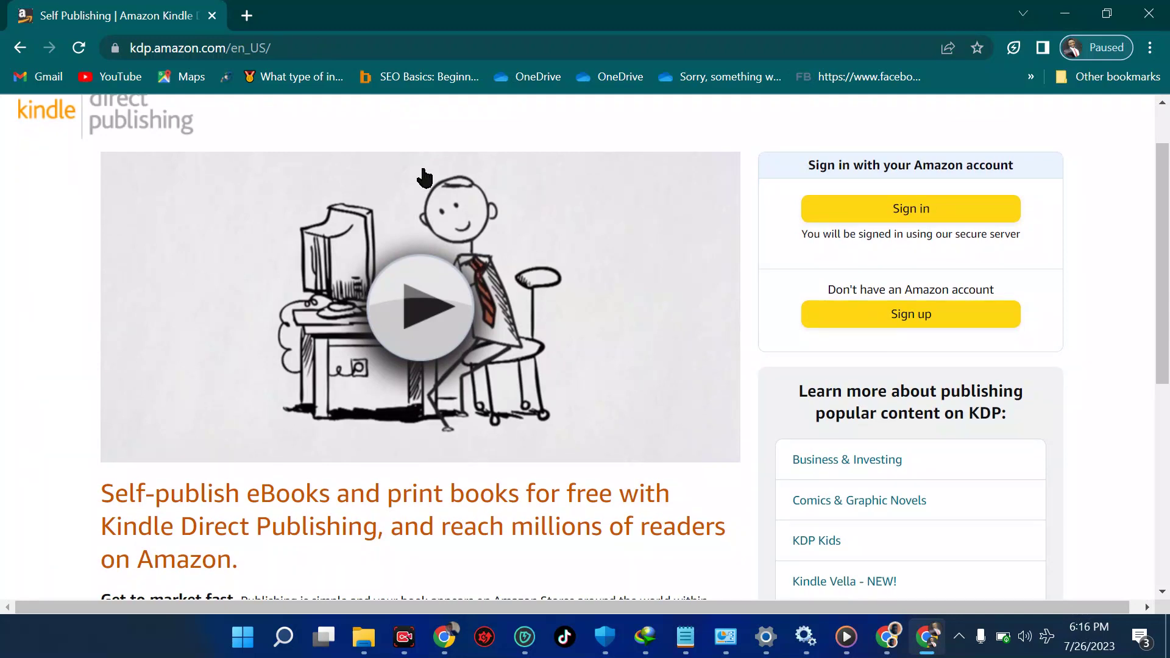
Step: Open a new tab with a pasted YouTube Studio link, then return to the KDP tab
left_click(252, 14)
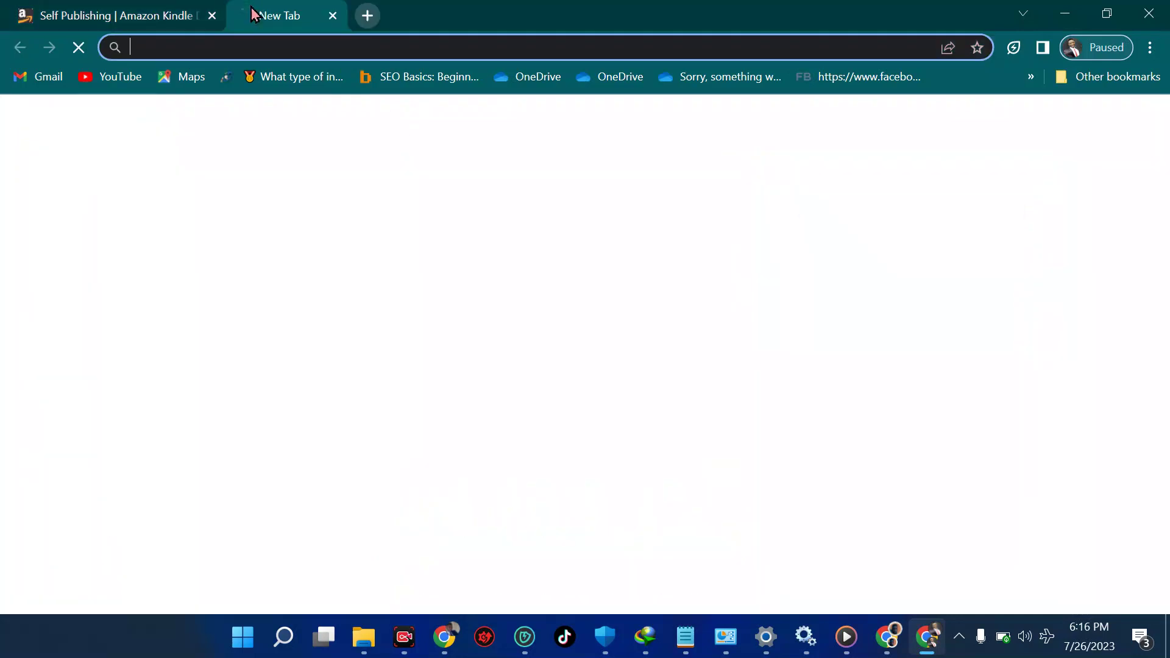
type("https://studio.youtube.com/video/eQ_XBfyOlr8/edit")
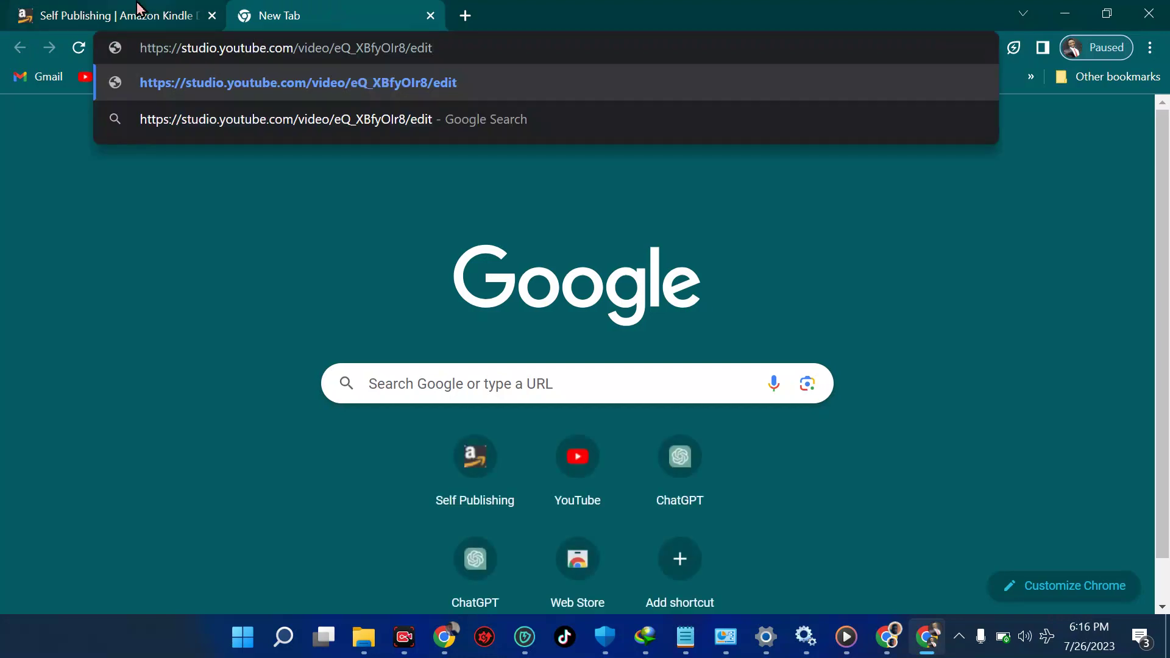
left_click(139, 8)
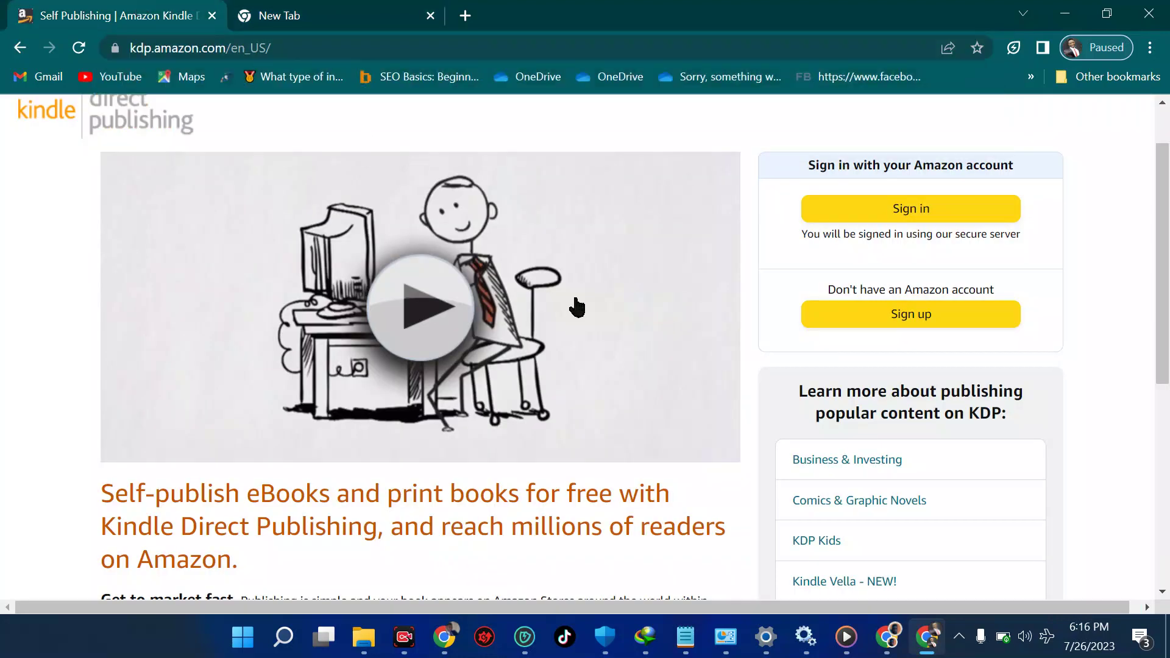
scroll(599, 340, "down", 1)
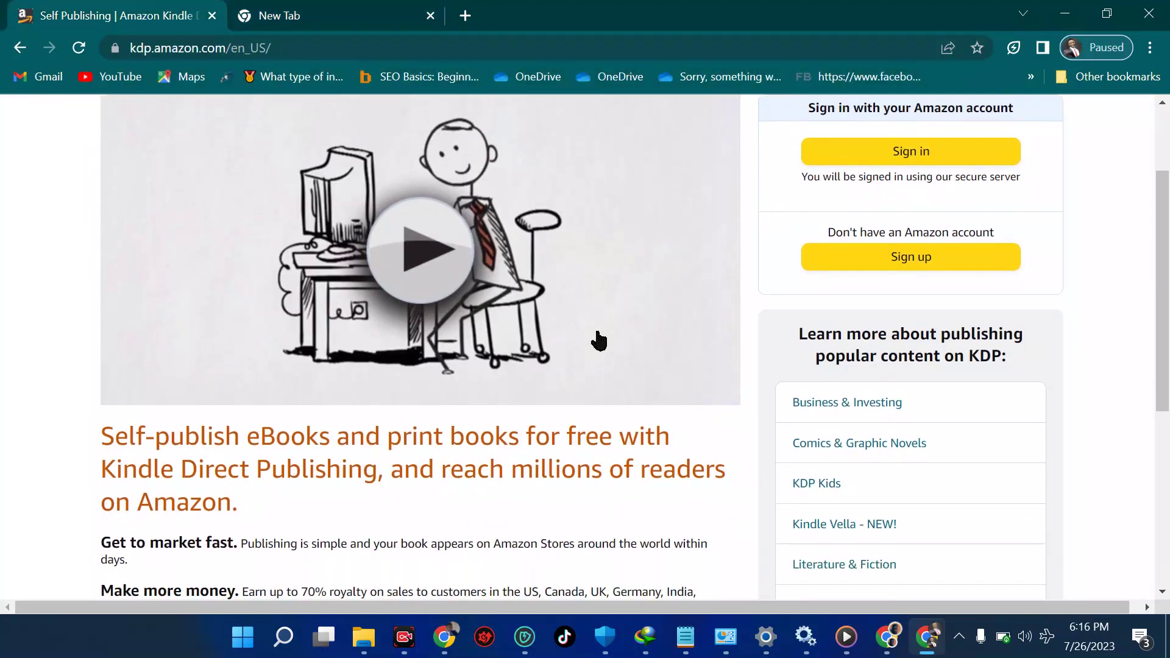
scroll(645, 467, "up", 2)
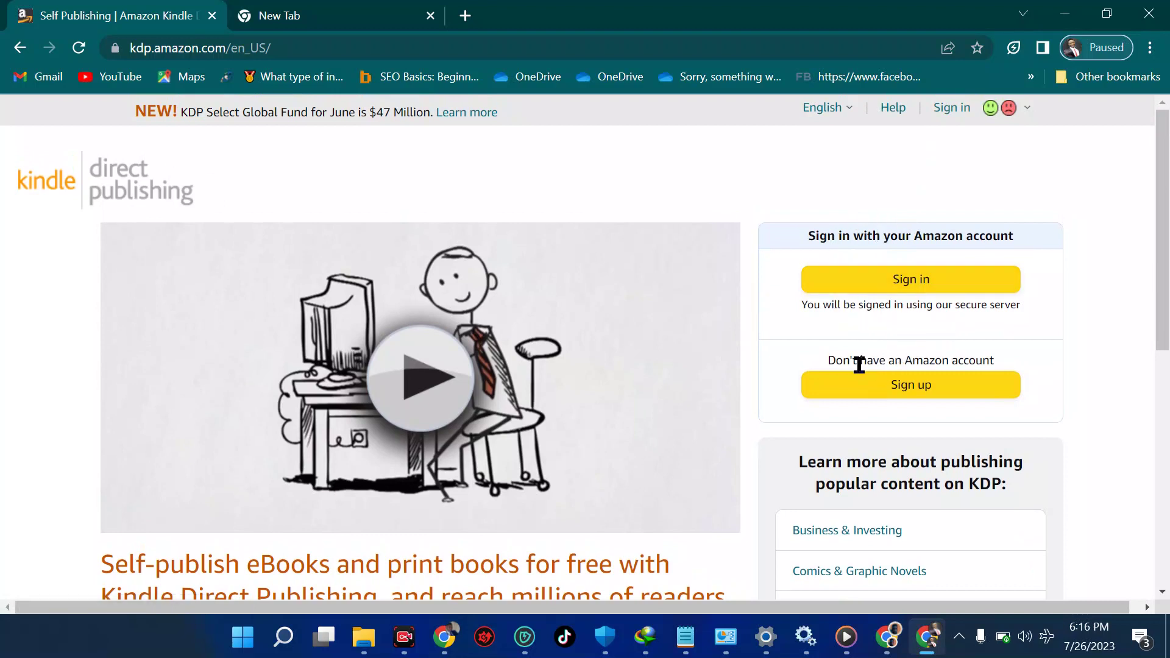
Step: Start sign-up and fill the email field with the saved address
left_click(922, 399)
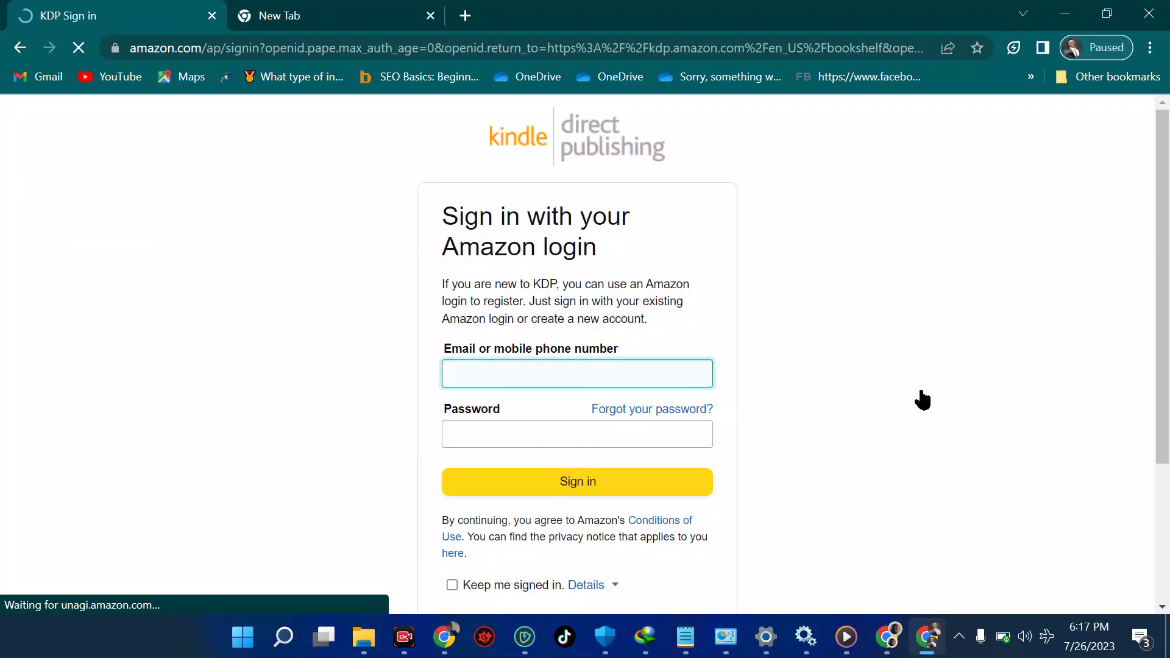
left_click(649, 381)
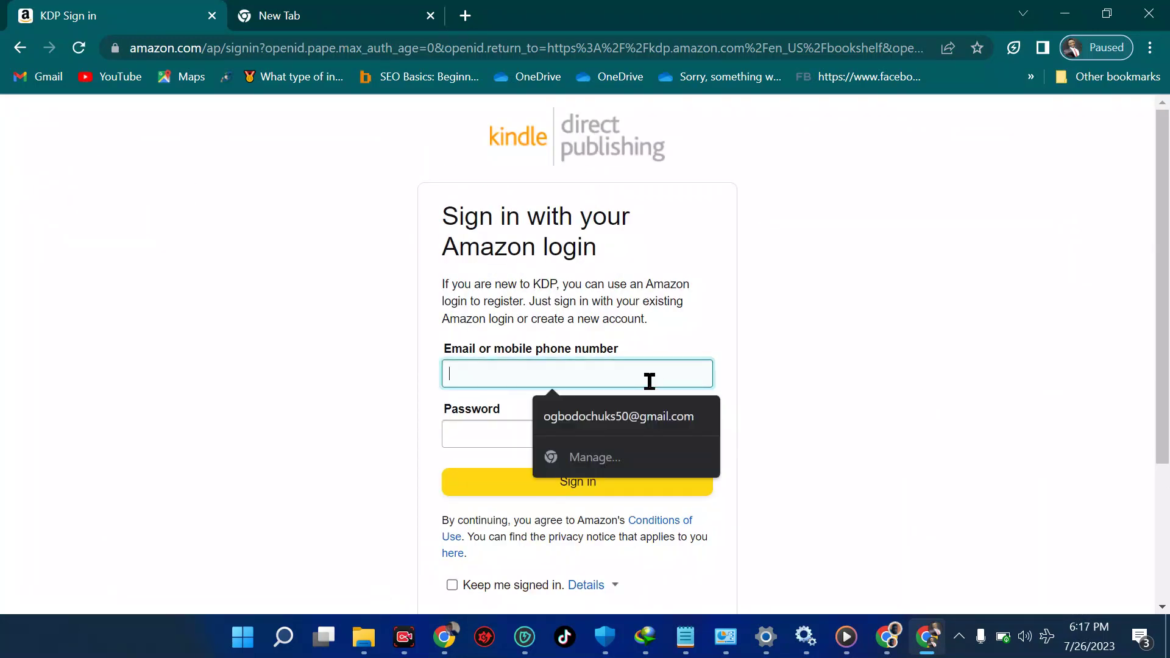
left_click(642, 424)
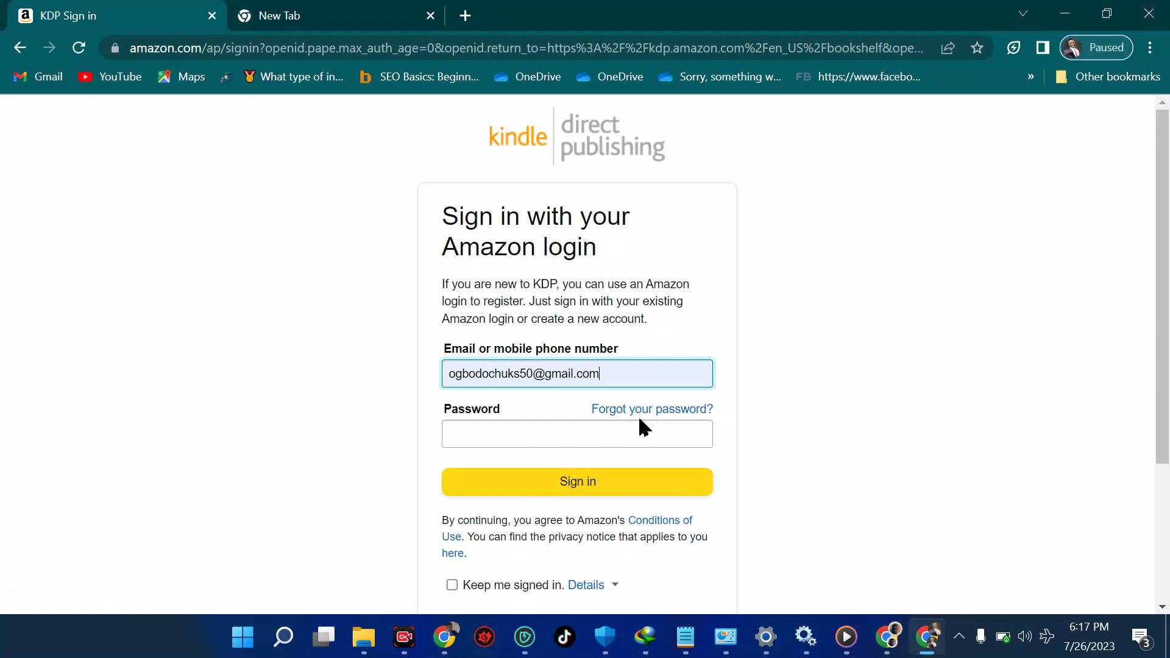
scroll(644, 427, "down", 1)
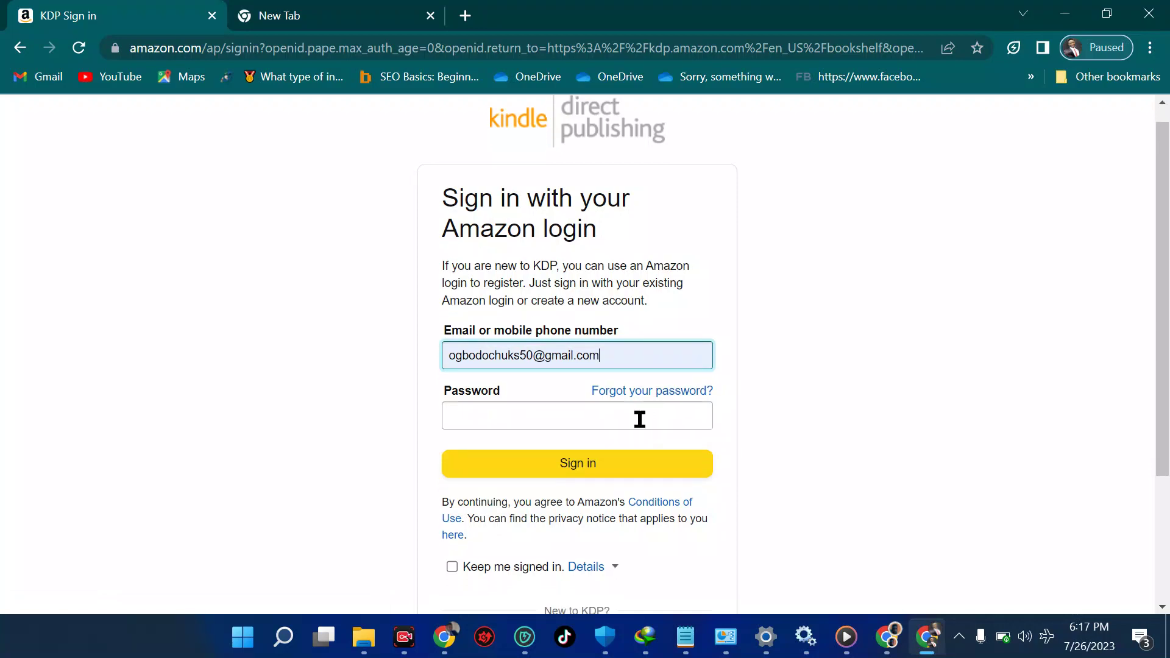
Step: Enter the account password and submit the sign-in
left_click(638, 418)
left_click(602, 356)
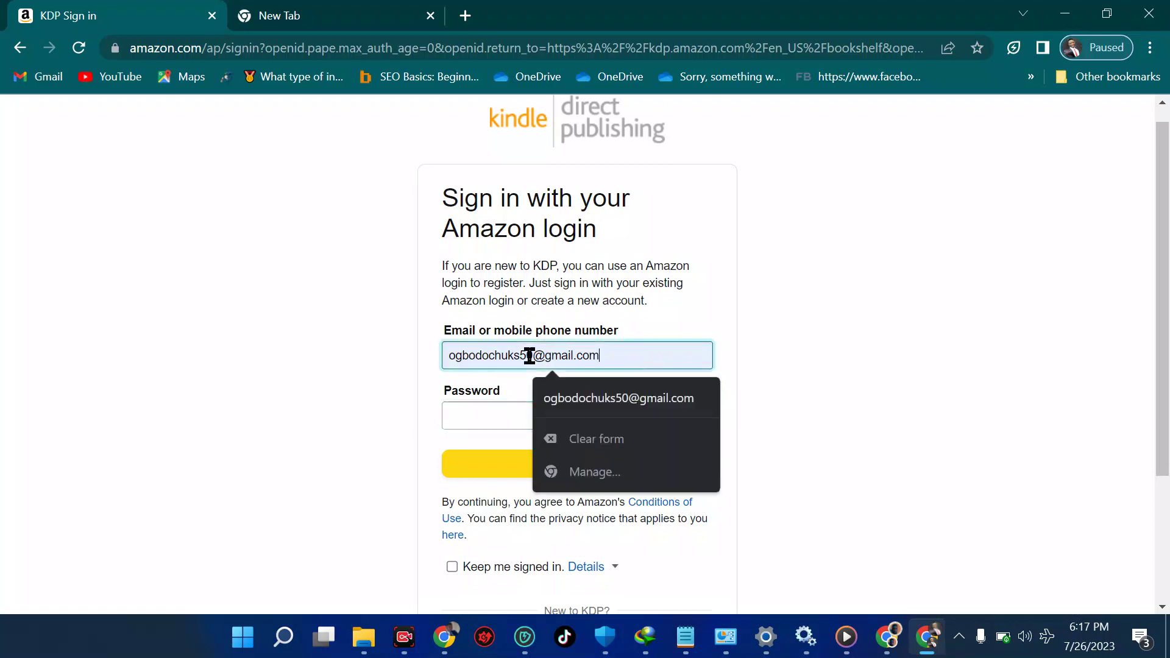
left_click_drag(619, 346, 497, 397)
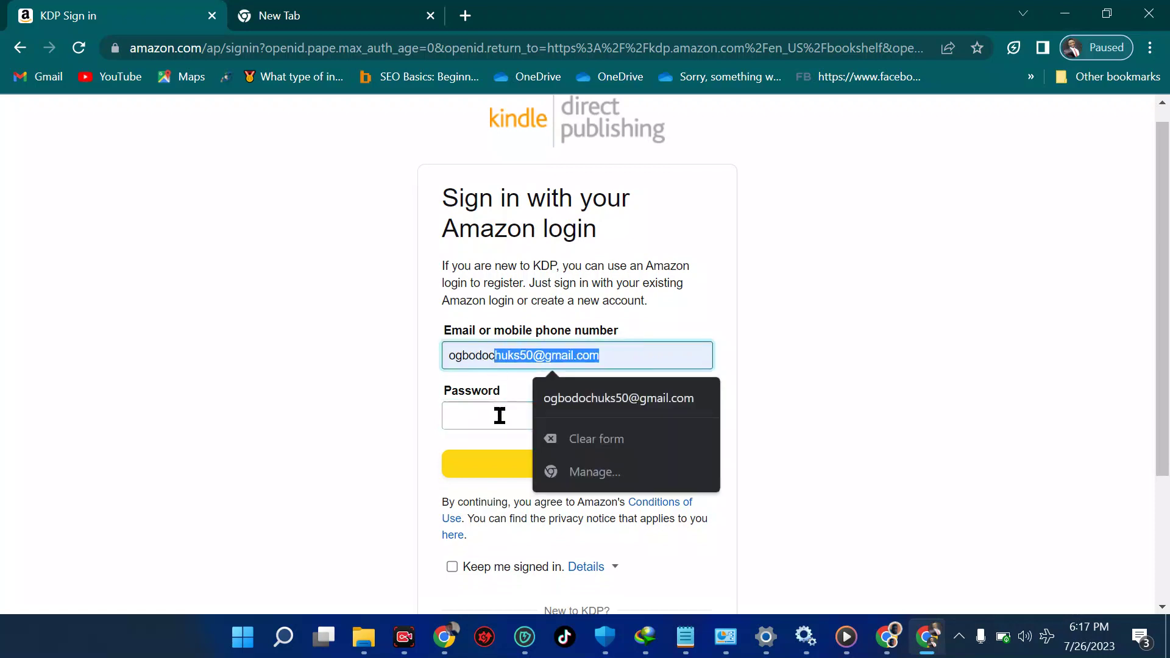
left_click(500, 416)
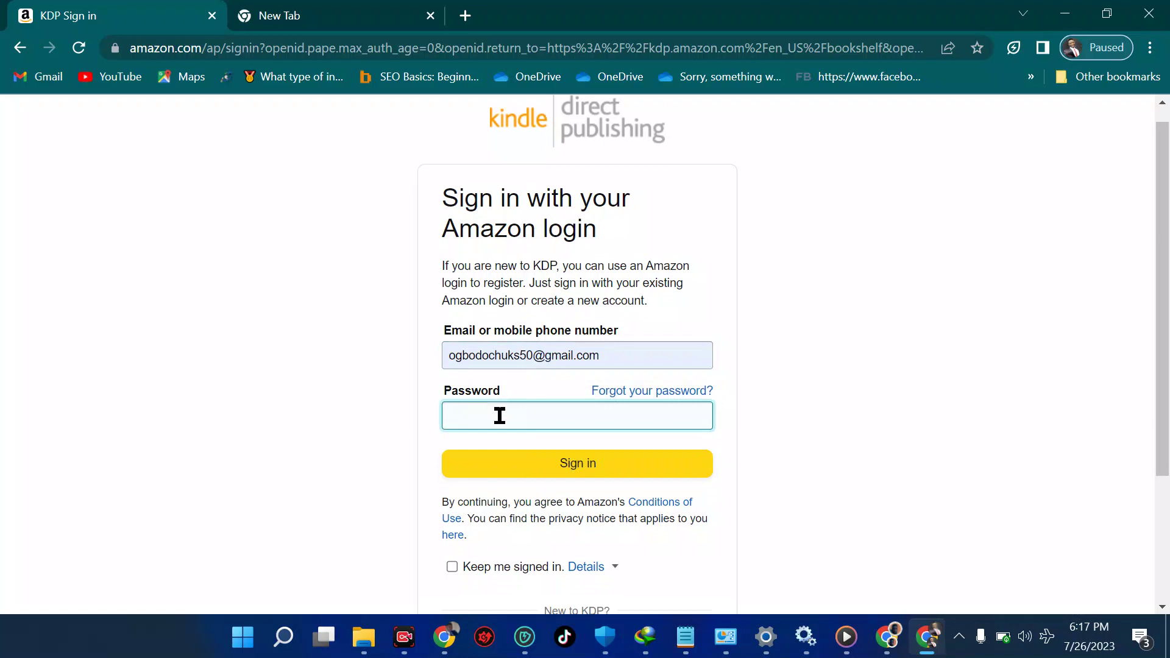
type("•••••••••")
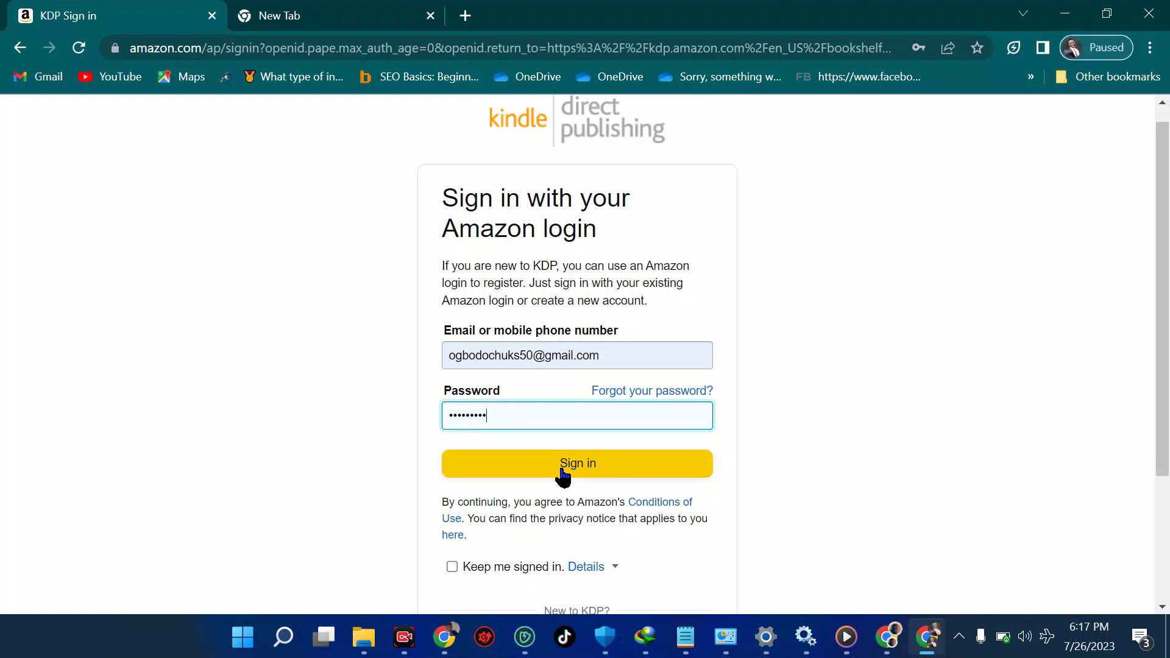
scroll(562, 478, "down", 1)
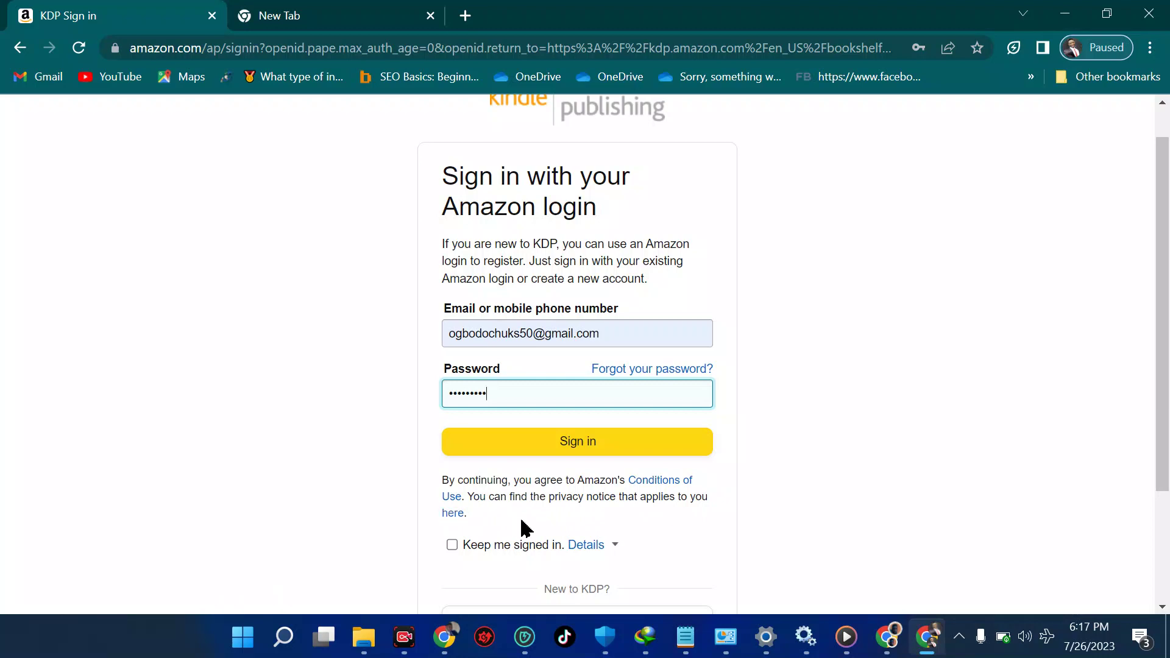
scroll(525, 524, "down", 1)
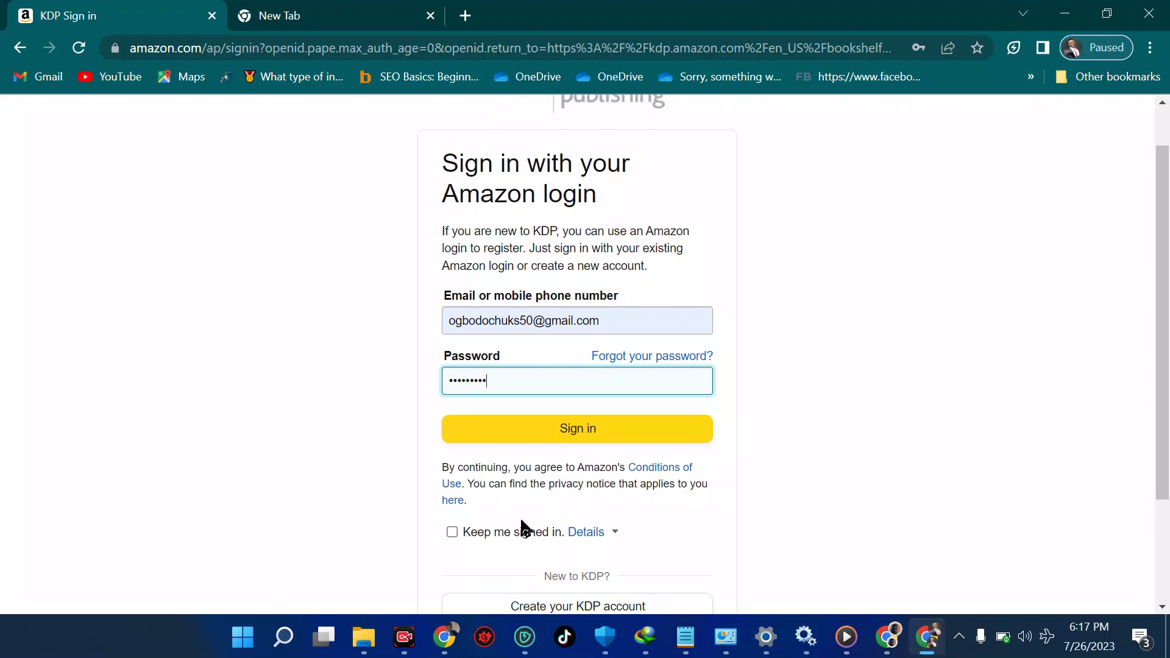
left_click(590, 434)
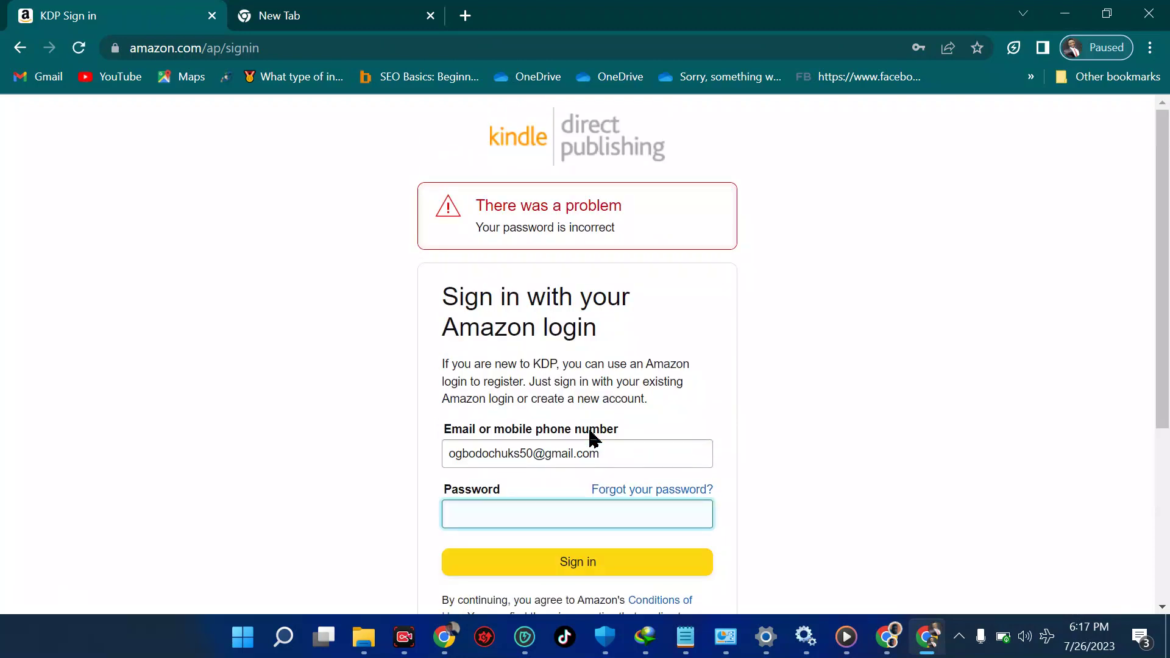
Step: Go back twice to the KDP home page, choose Sign up, then Create your KDP account
scroll(591, 437, "down", 1)
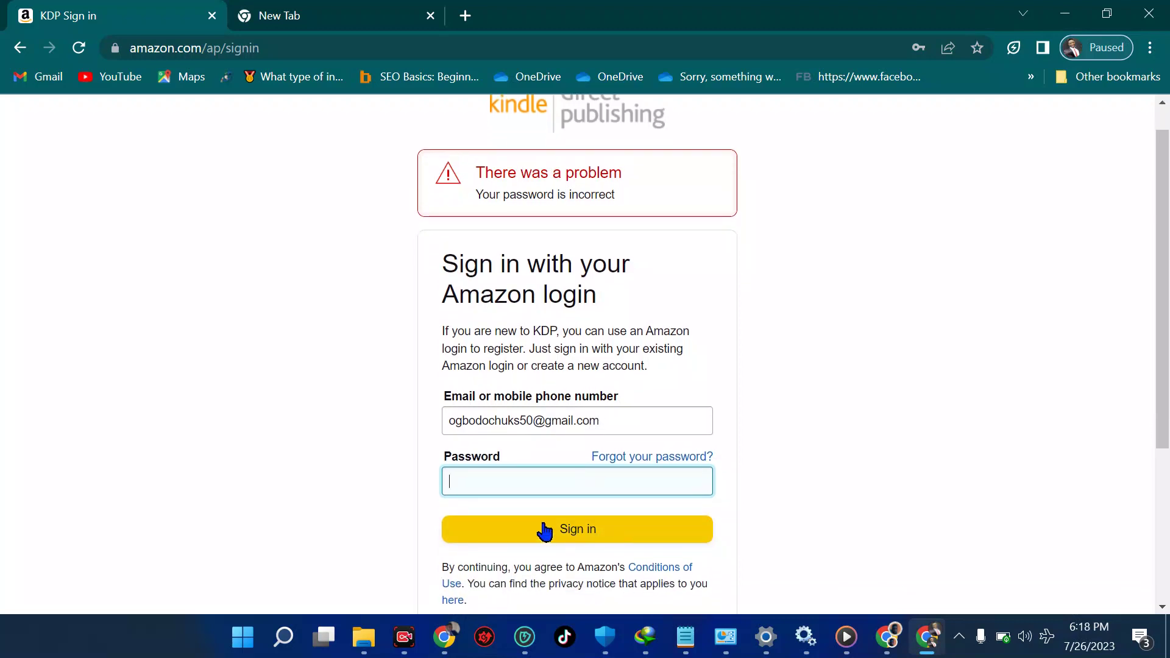
left_click(21, 49)
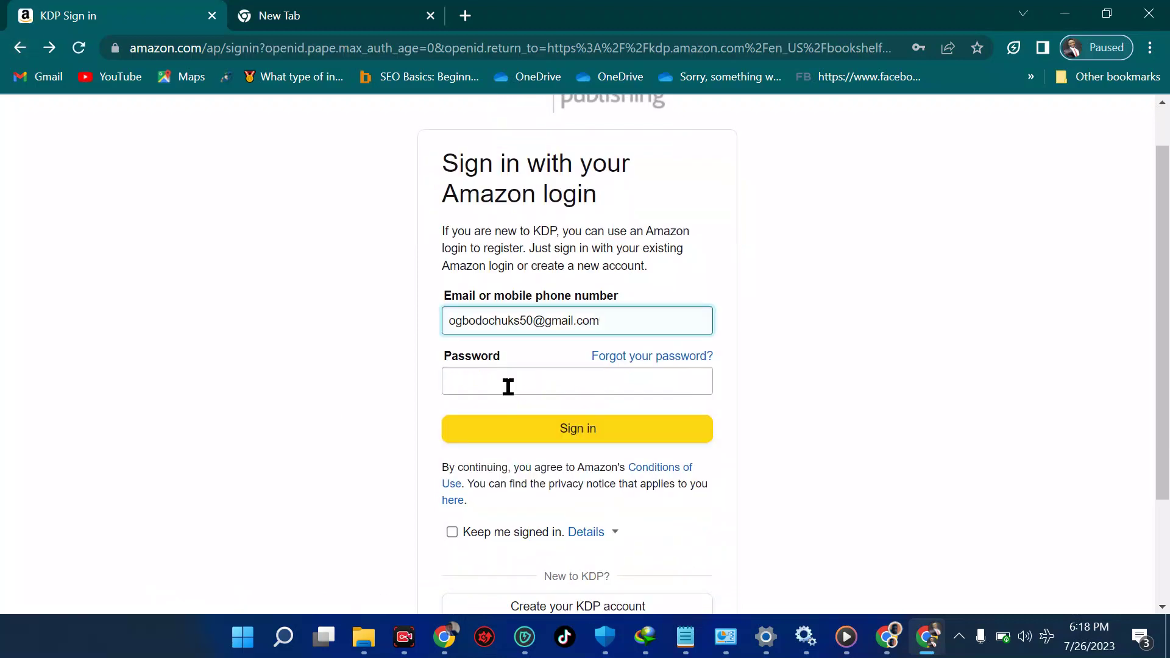
scroll(508, 386, "down", 2)
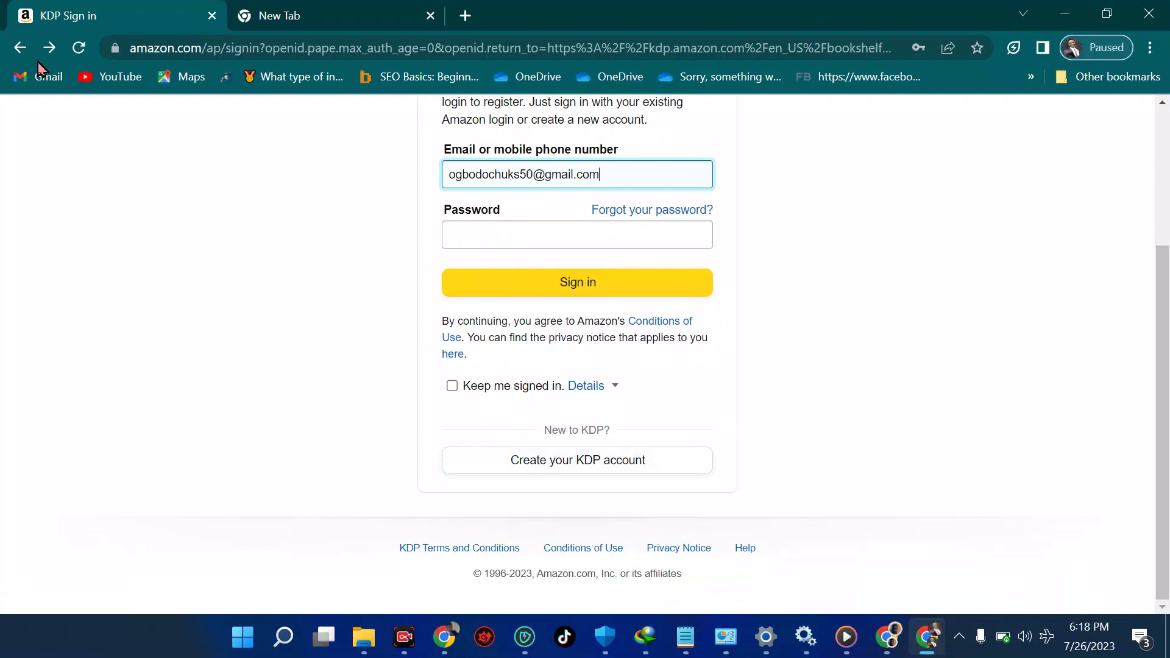
left_click(21, 50)
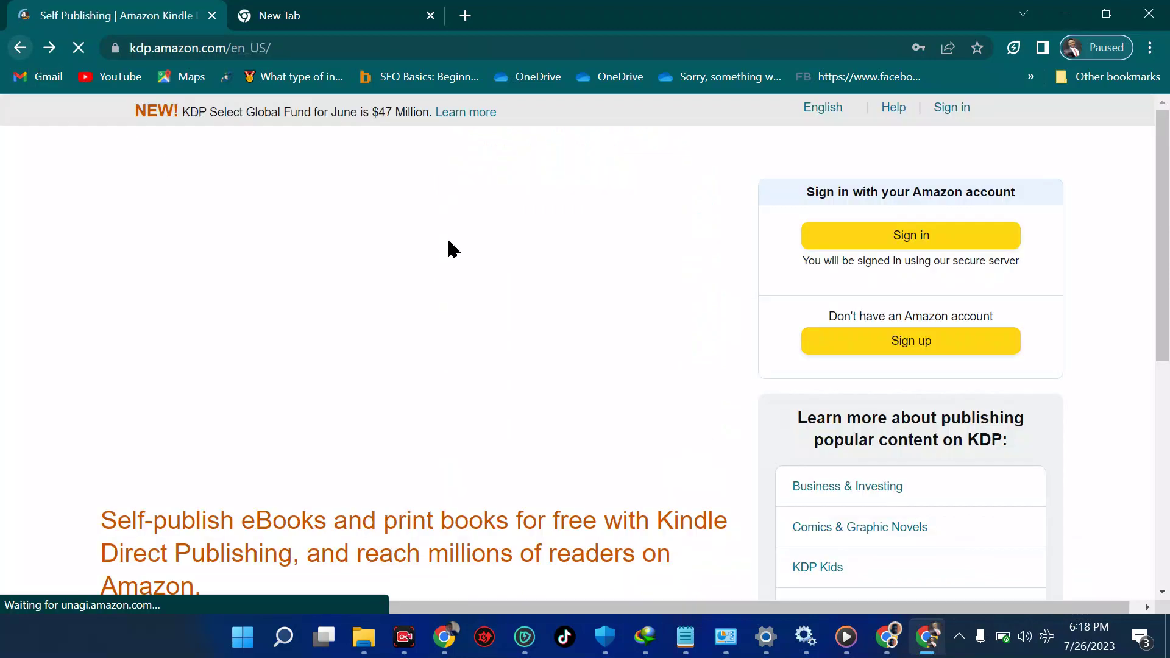
left_click(899, 394)
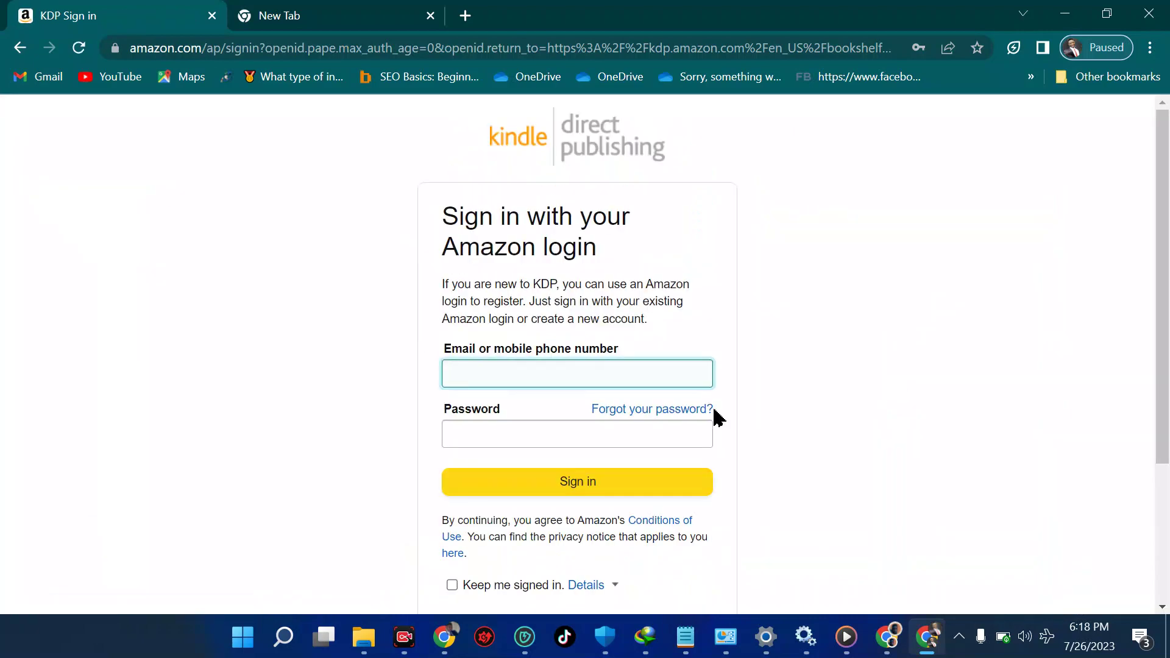
scroll(691, 459, "down", 3)
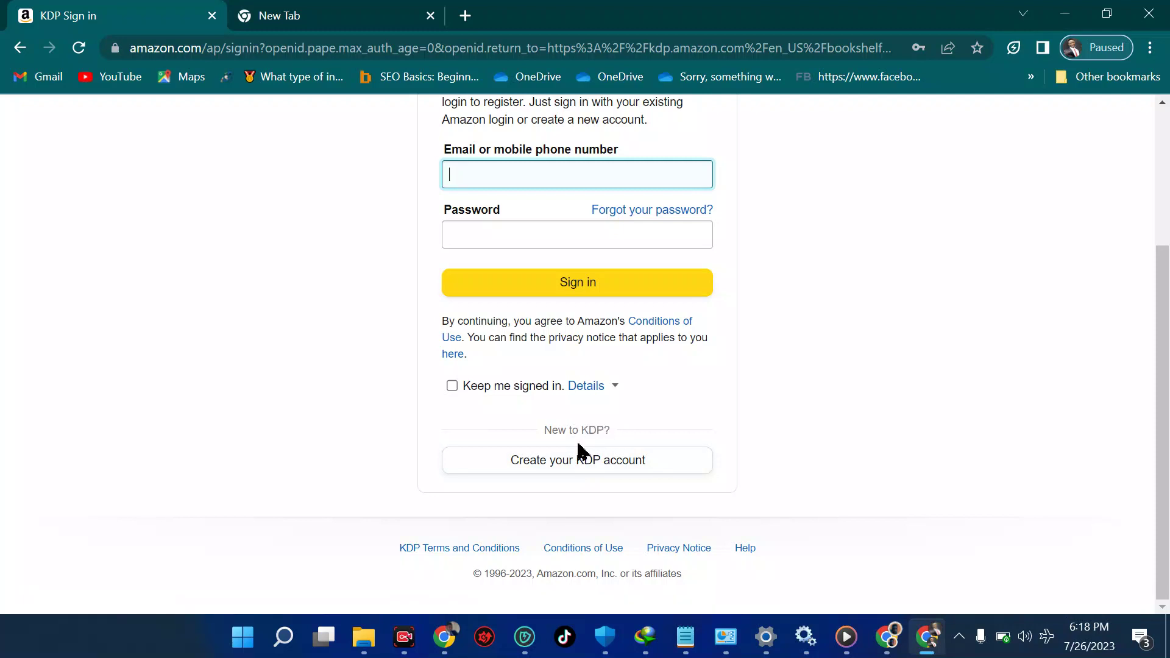
left_click(578, 465)
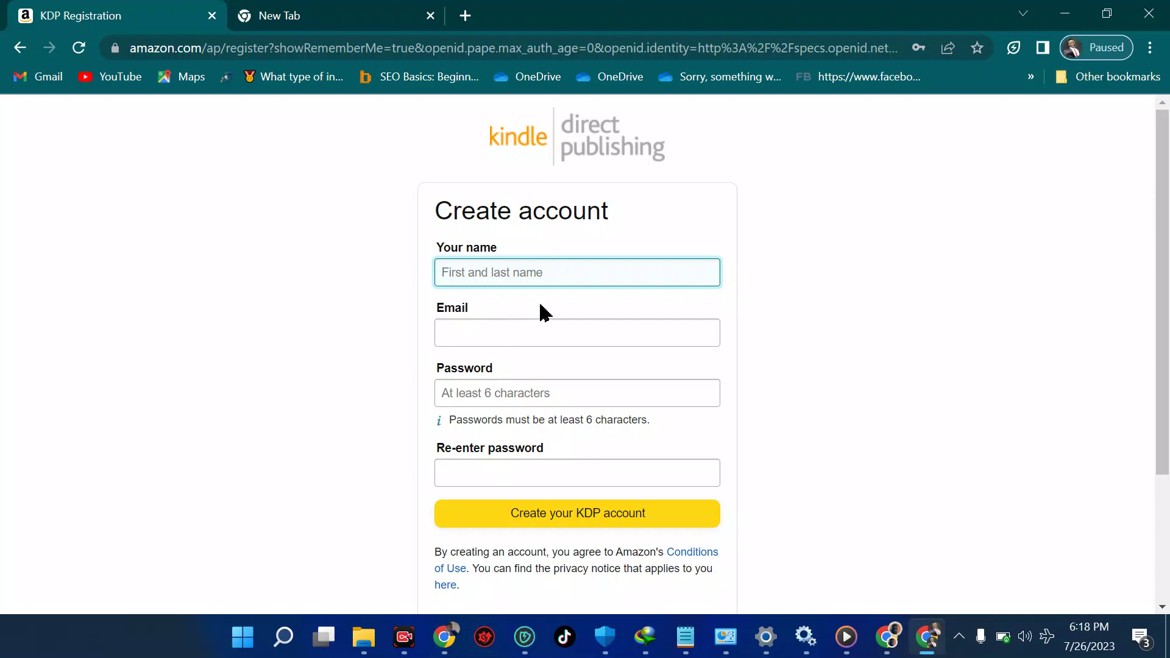
Step: Enter the account holder's full name and pick the saved e-mail address
left_click(539, 277)
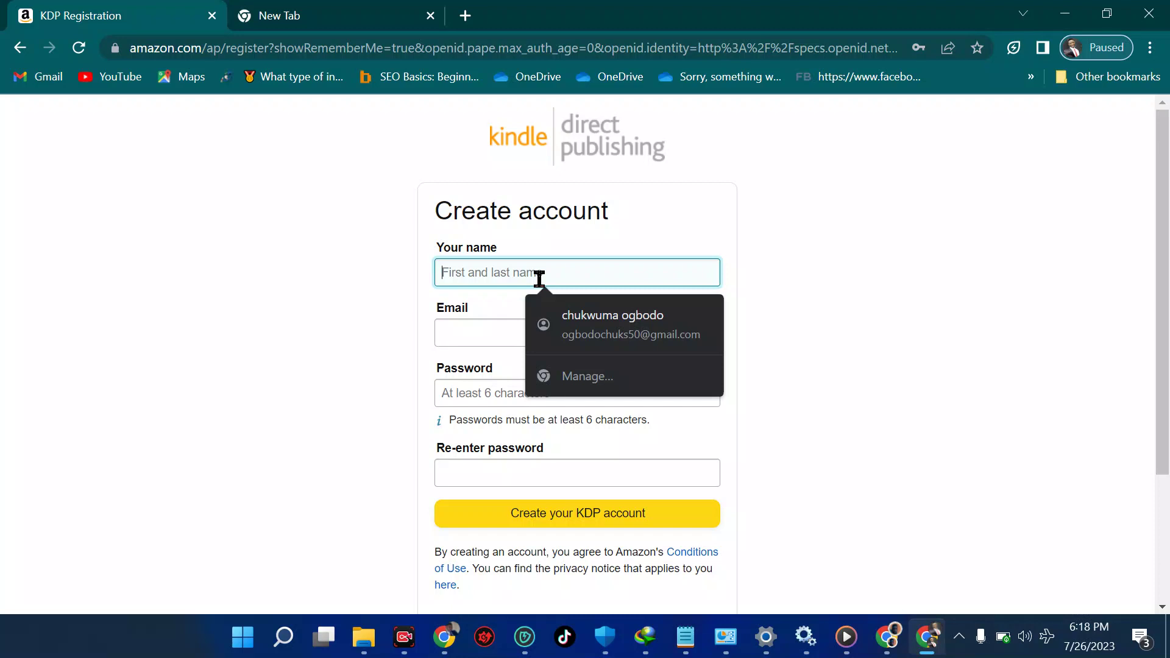
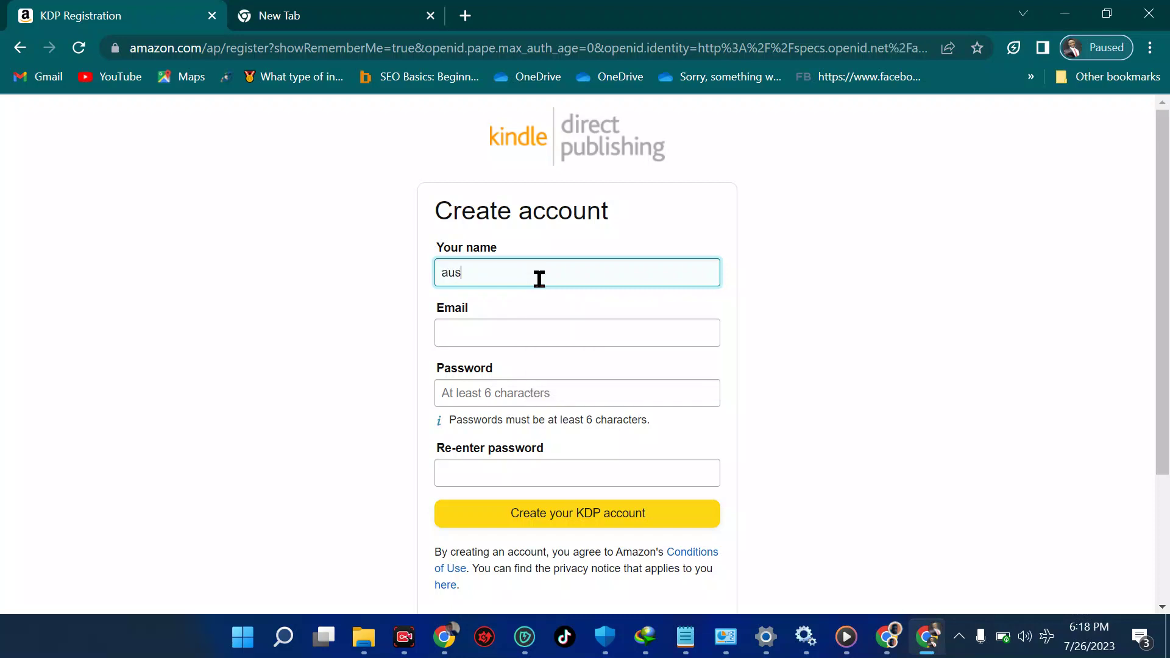
key("Tab")
type("e")
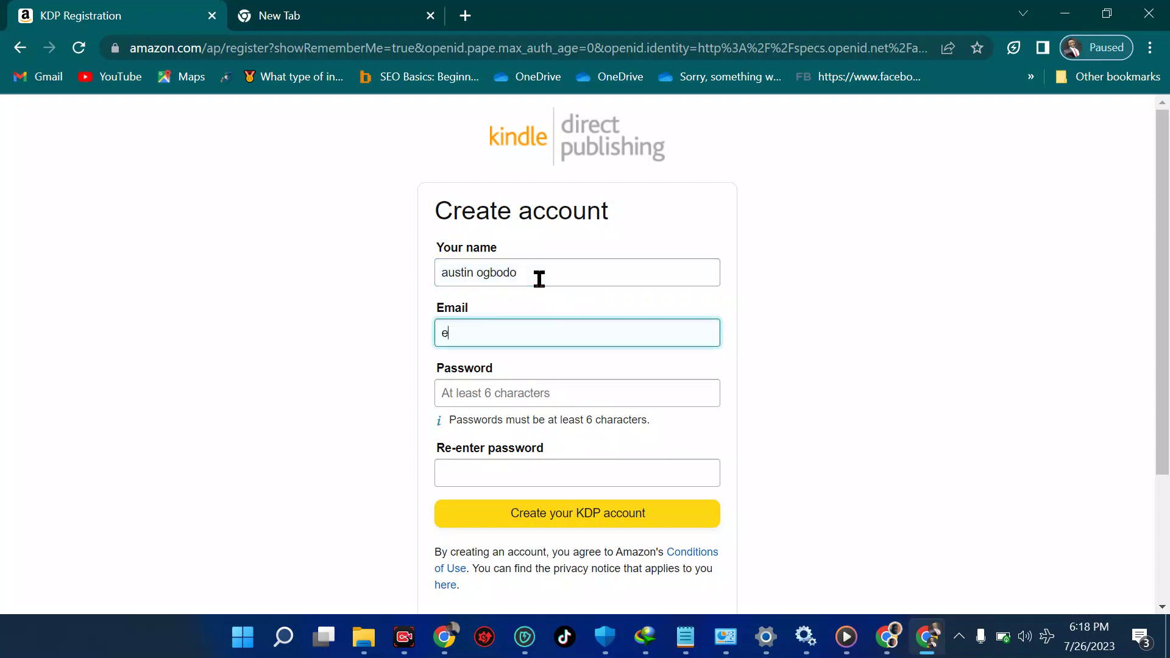
left_click(539, 279)
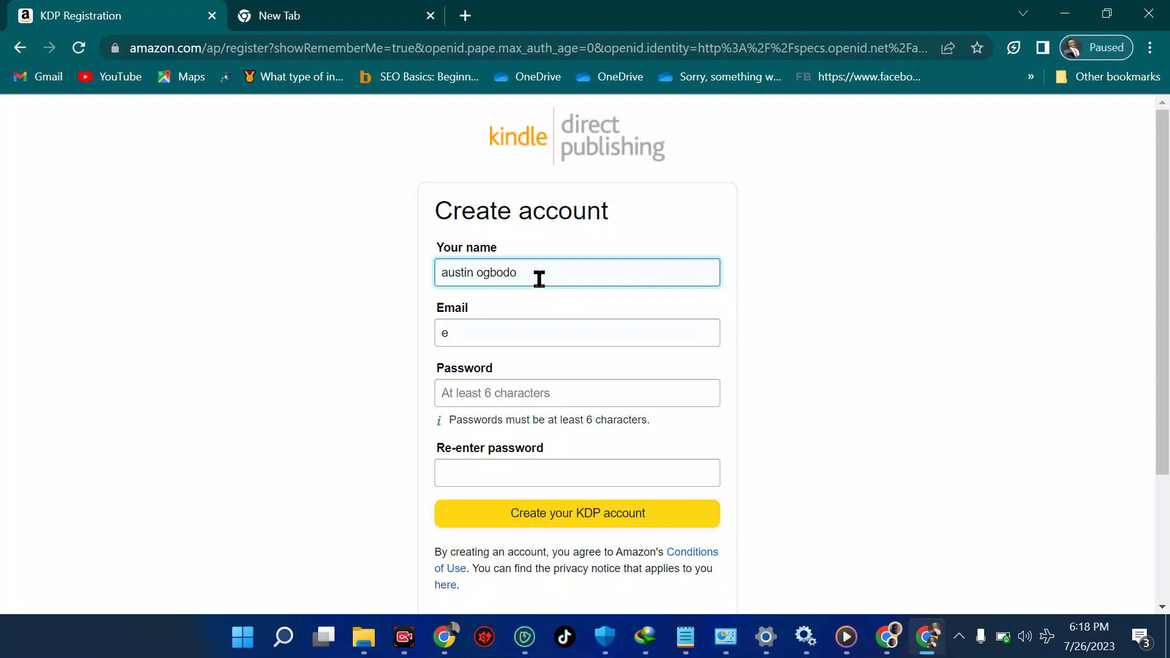
left_click_drag(539, 279, 448, 279)
left_click(569, 268)
left_click(494, 334)
key("BackSpace")
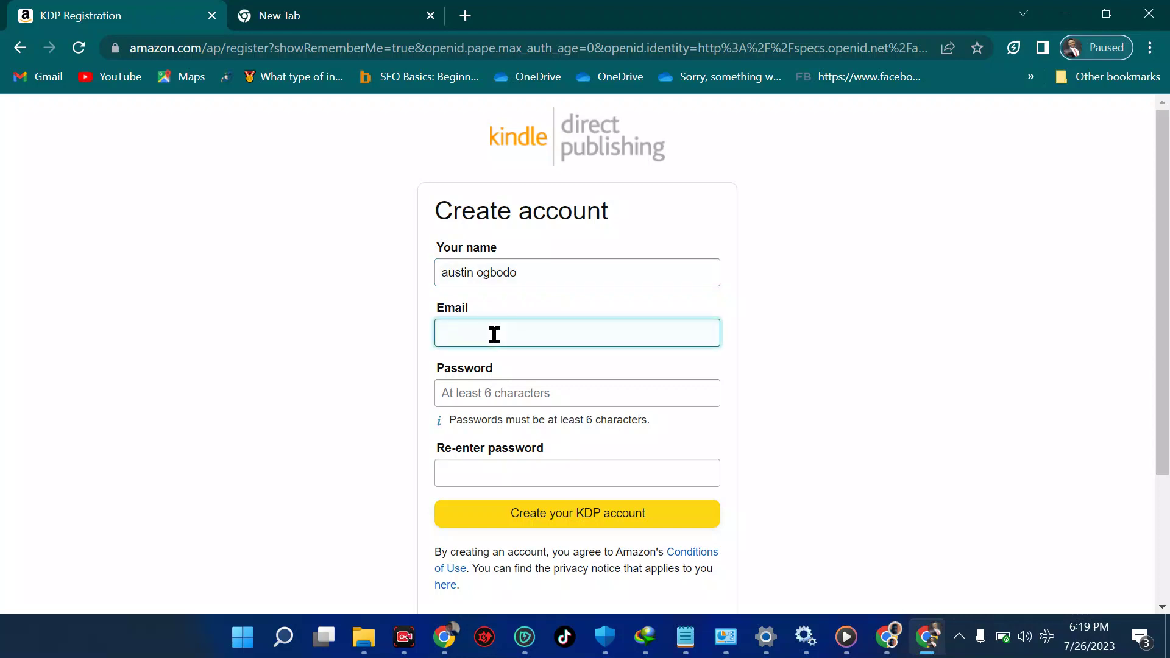
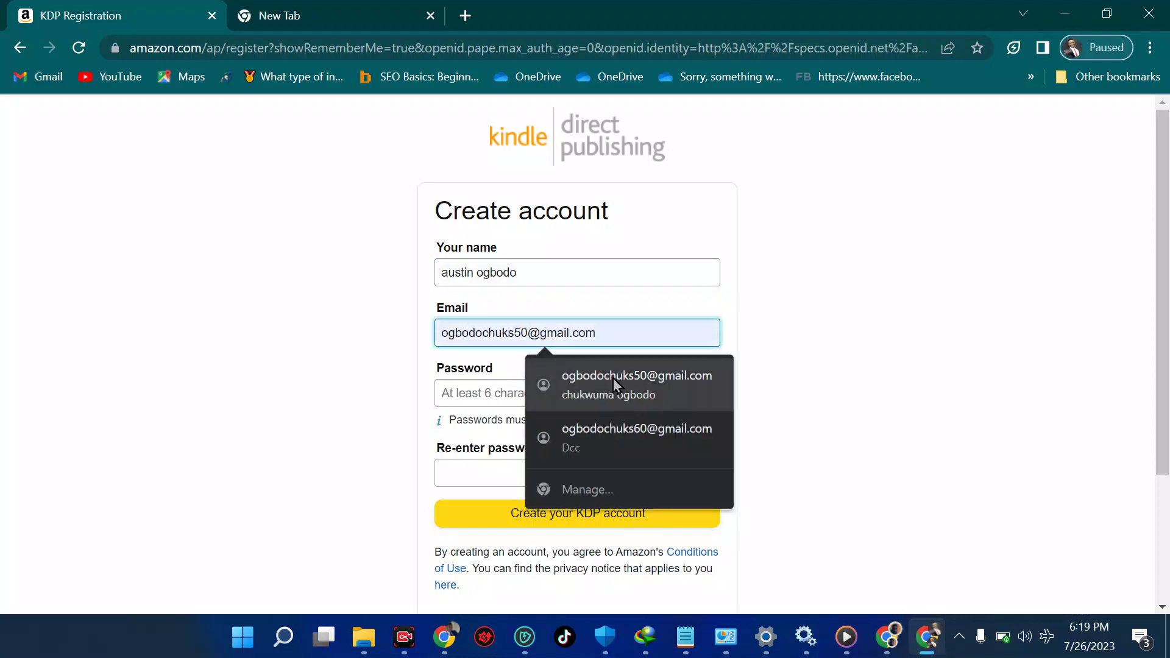
left_click(613, 378)
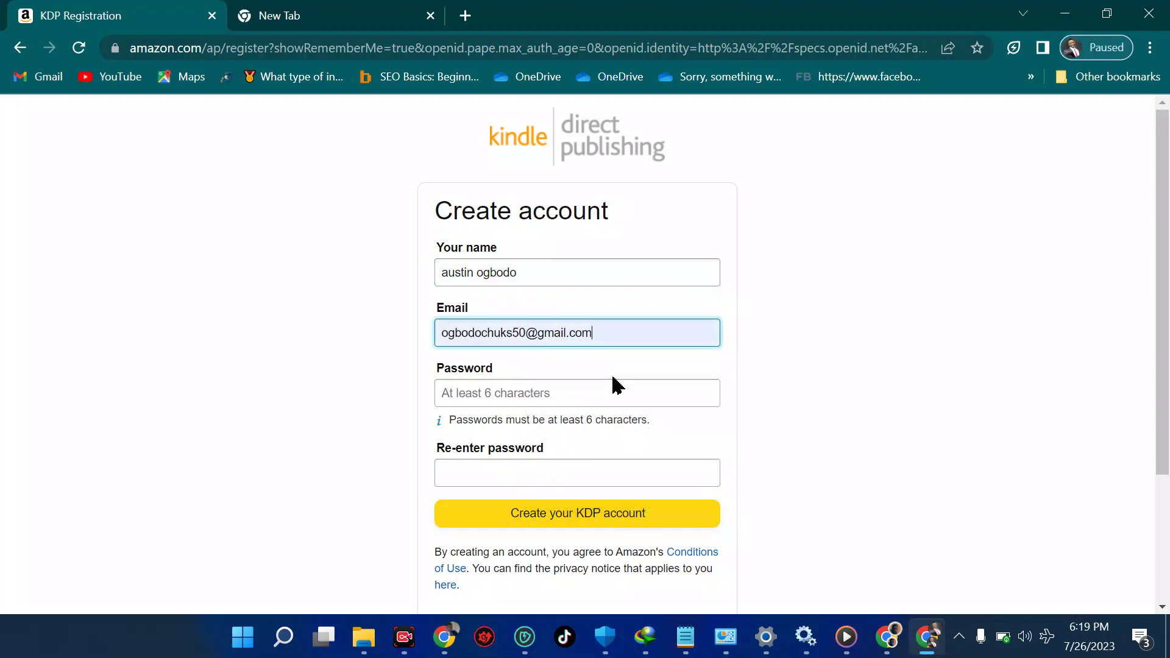
Step: Type the password, re-enter it to confirm, and submit the registration
left_click(543, 395)
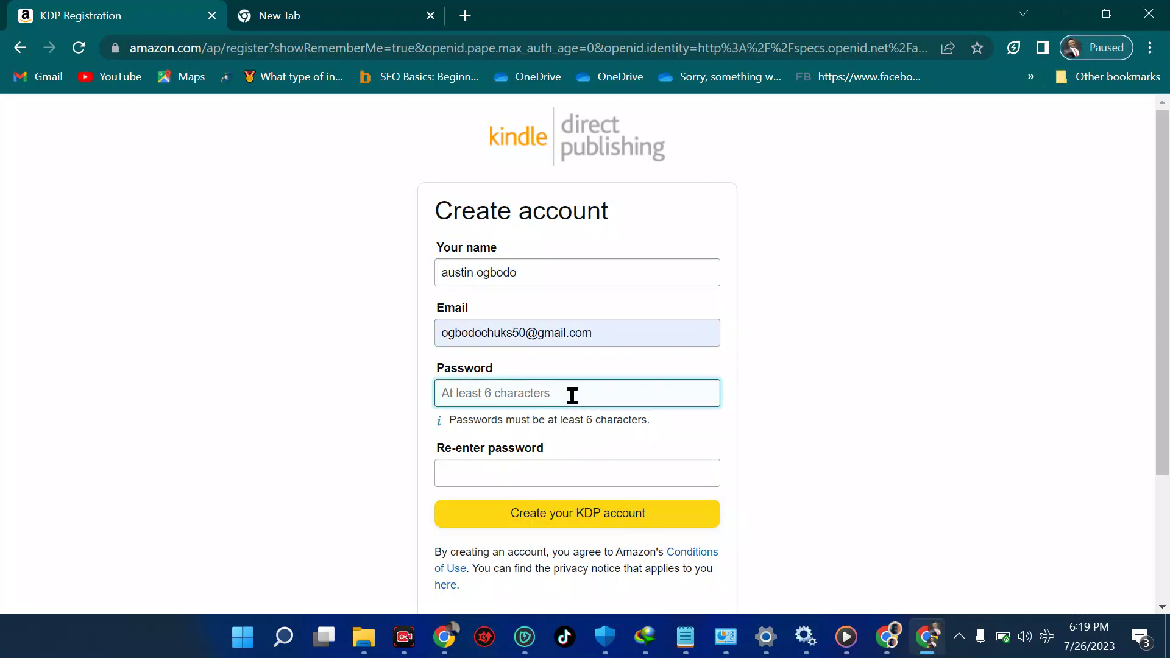
type("•")
key("BackSpace")
type("•")
key("BackSpace")
type("••••••")
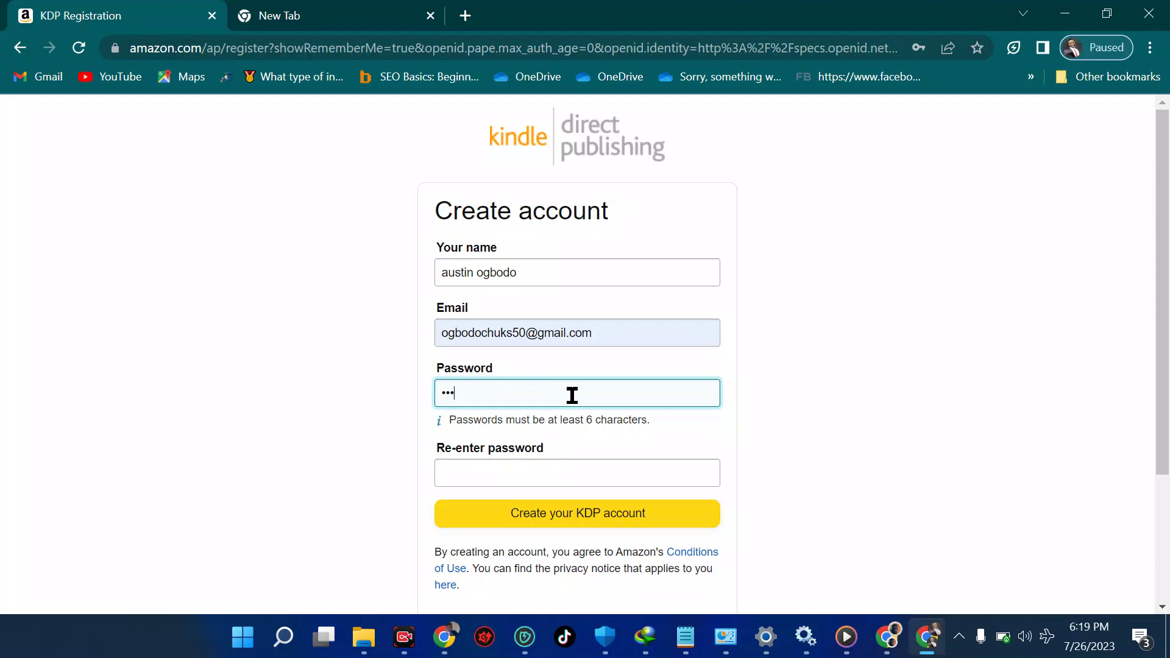
type("•••")
left_click(541, 465)
type("•••••••••")
scroll(541, 464, "down", 3)
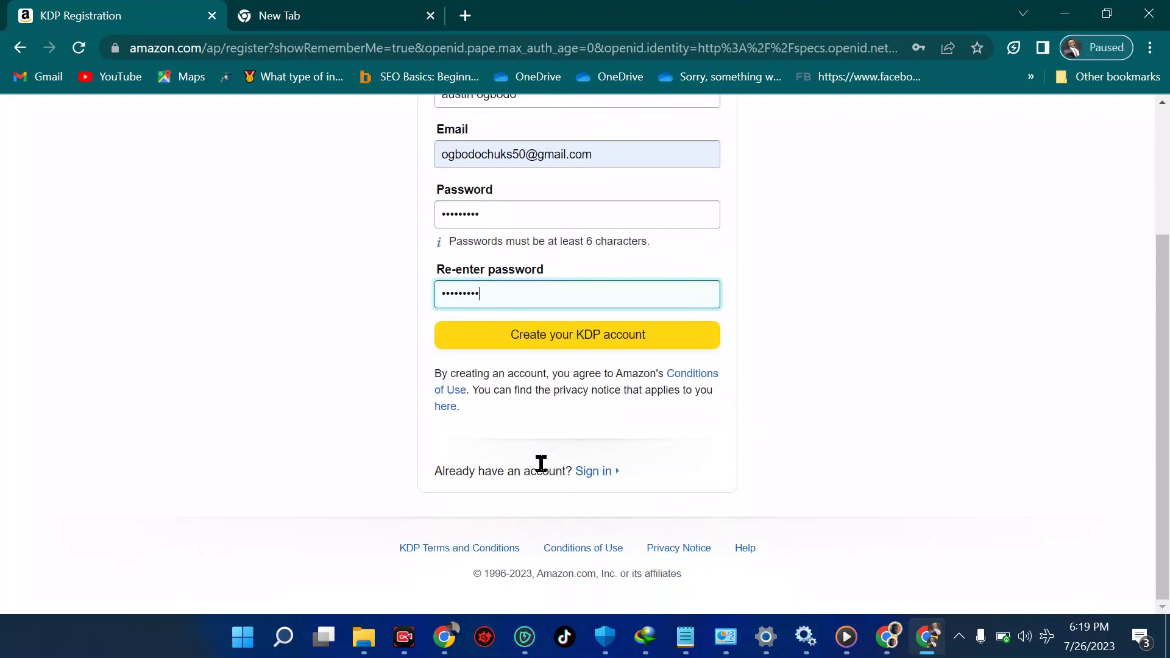
left_click(580, 343)
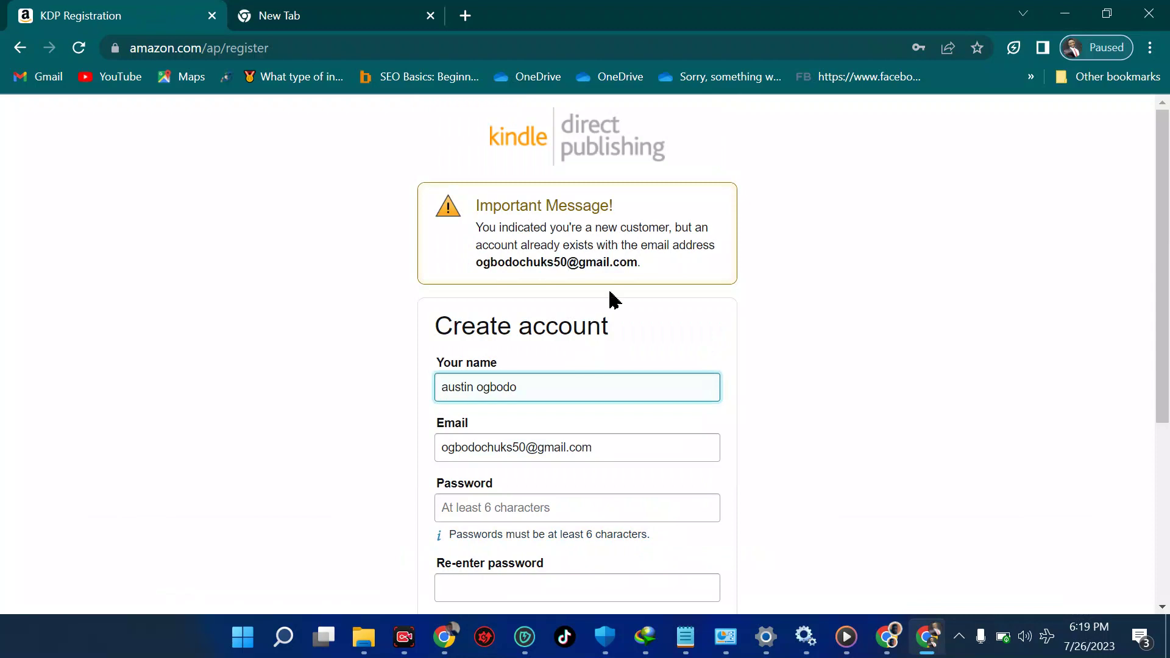
Step: Swap the e-mail's username for a different Gmail address, retype both passwords and resubmit
left_click(519, 446)
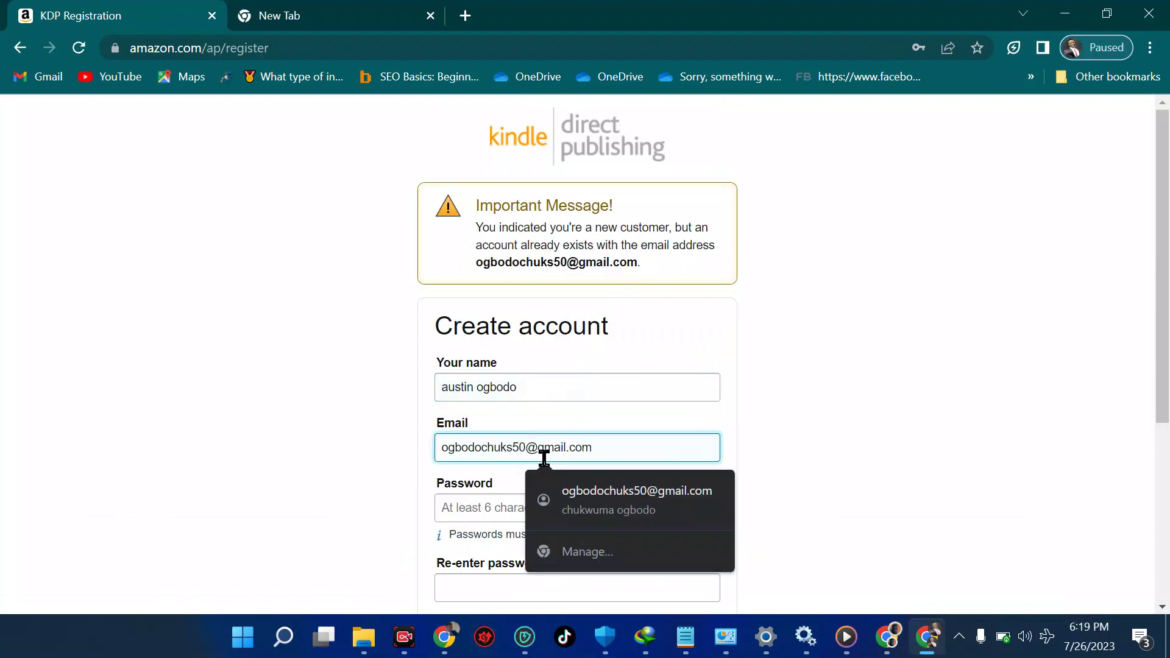
left_click_drag(526, 448, 421, 452)
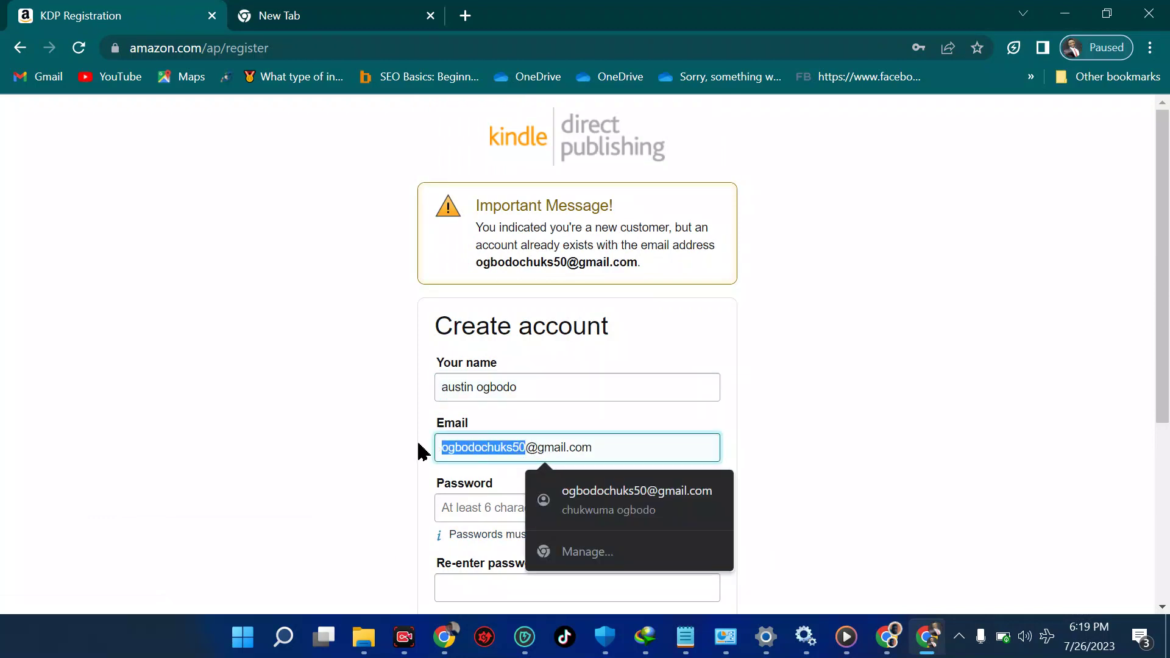
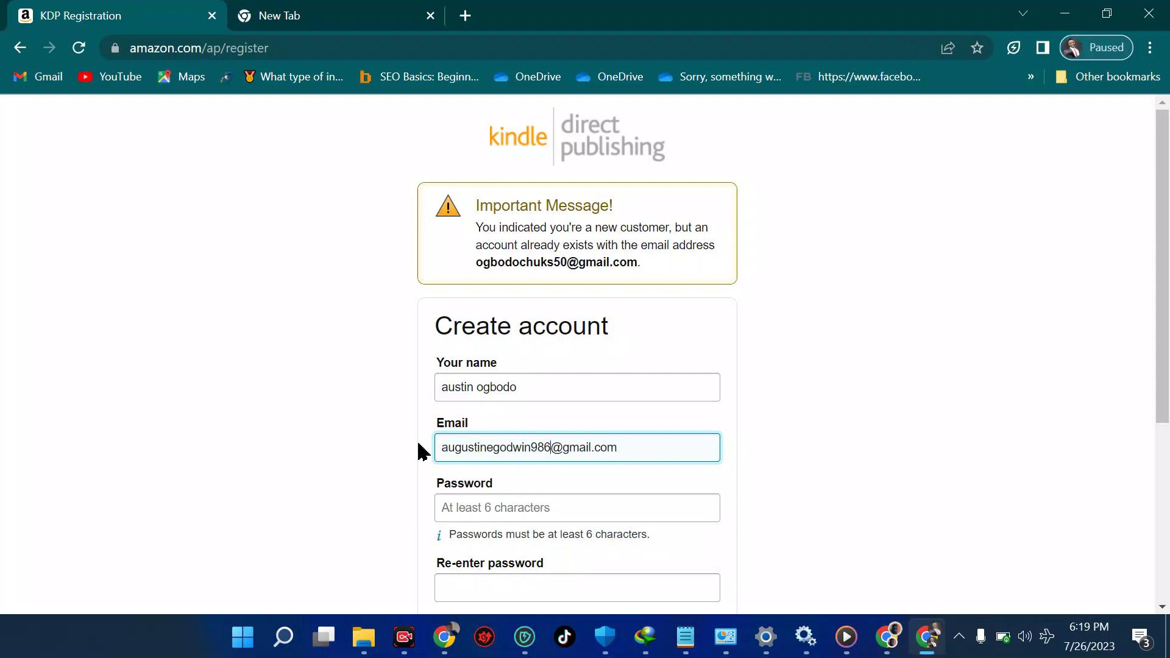
scroll(419, 452, "down", 1)
left_click(469, 466)
type("a********")
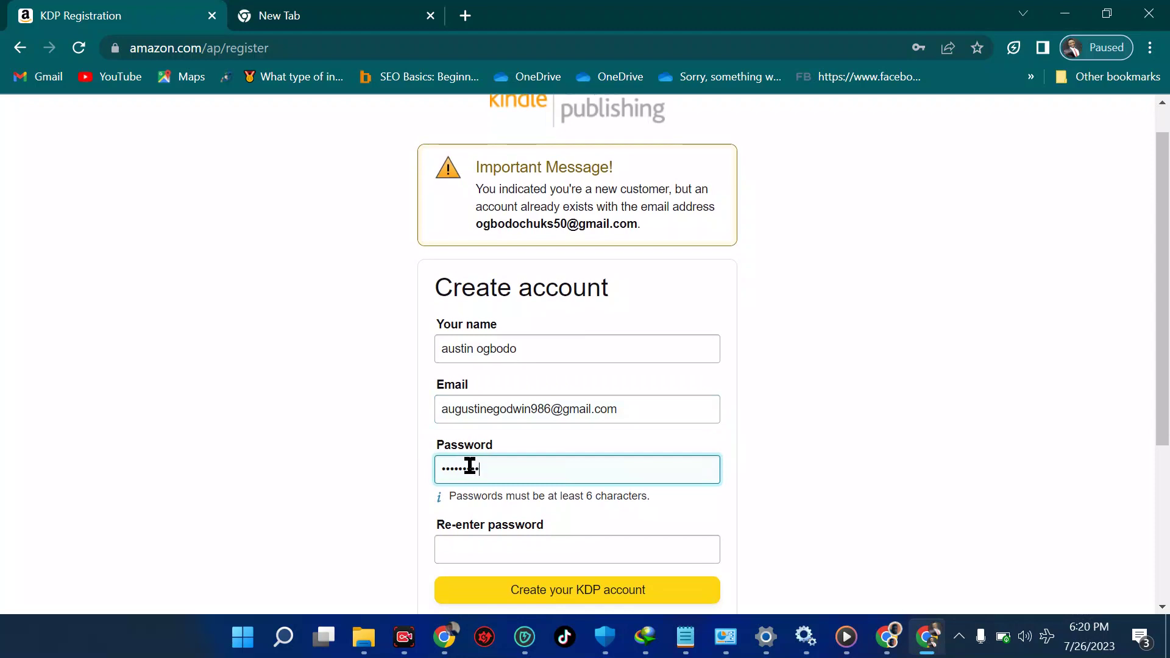
scroll(470, 466, "down", 2)
left_click(475, 433)
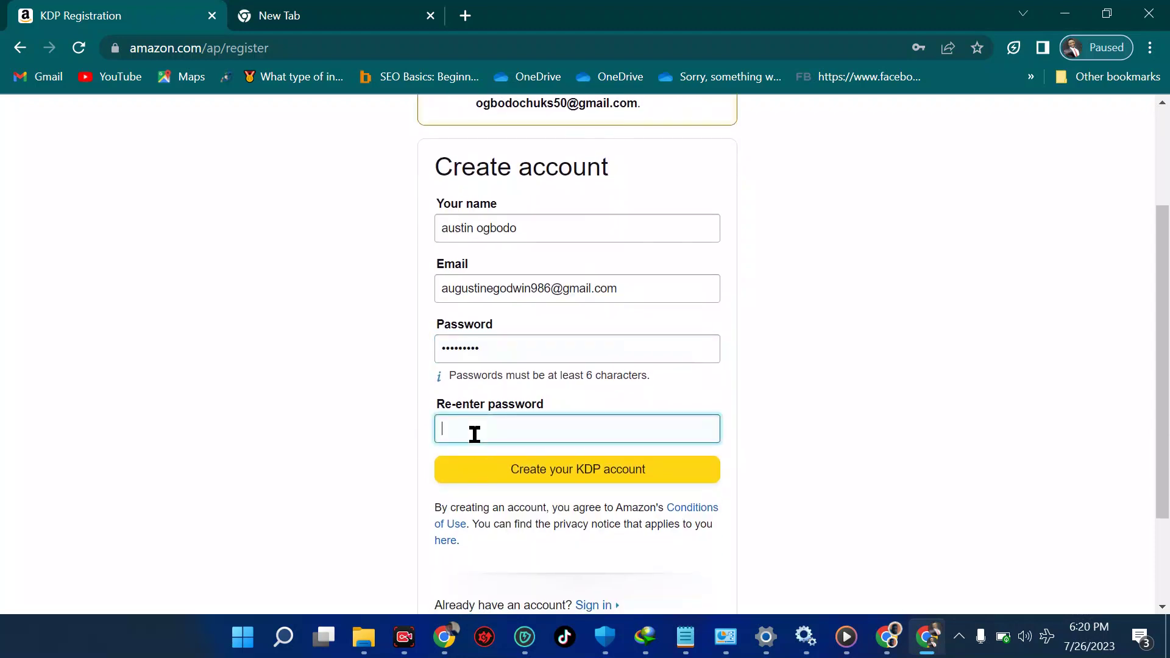
type("**")
left_click(535, 471)
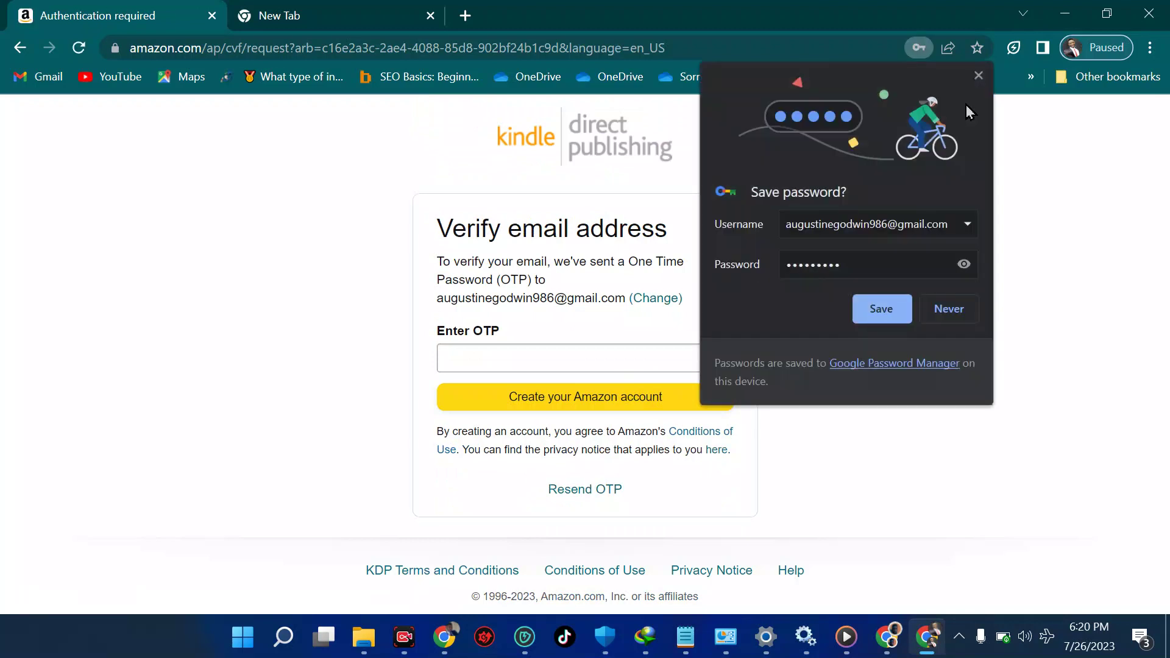
Step: Dismiss the save-password popup, enter the emailed one-time code and create the account
left_click(977, 75)
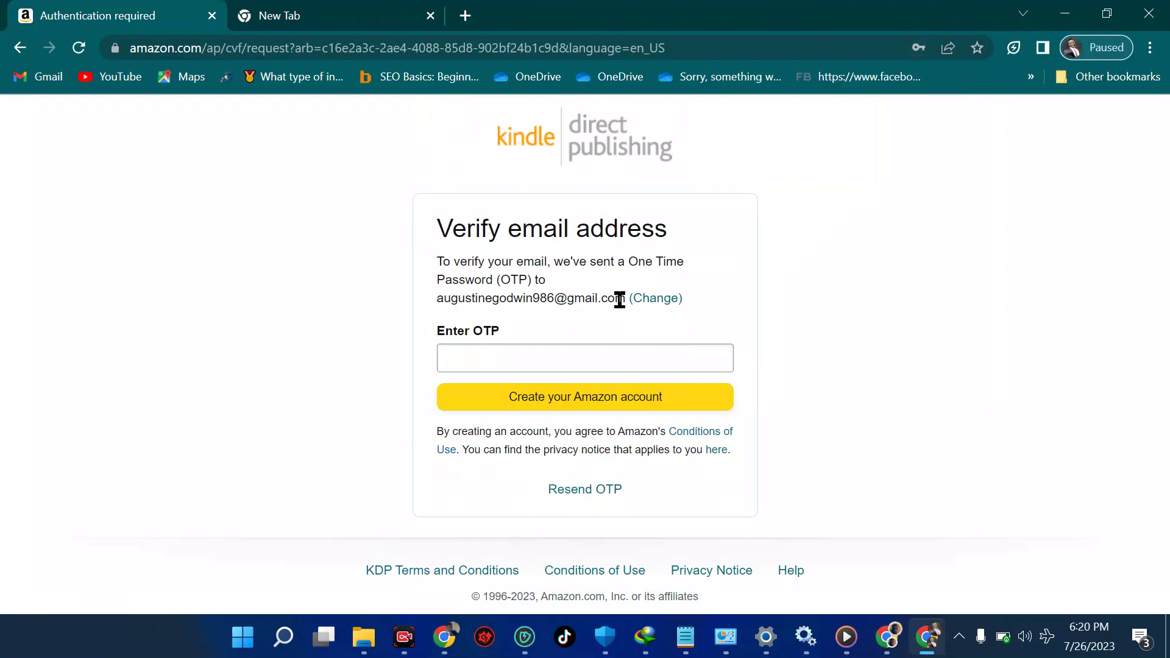
left_click(519, 351)
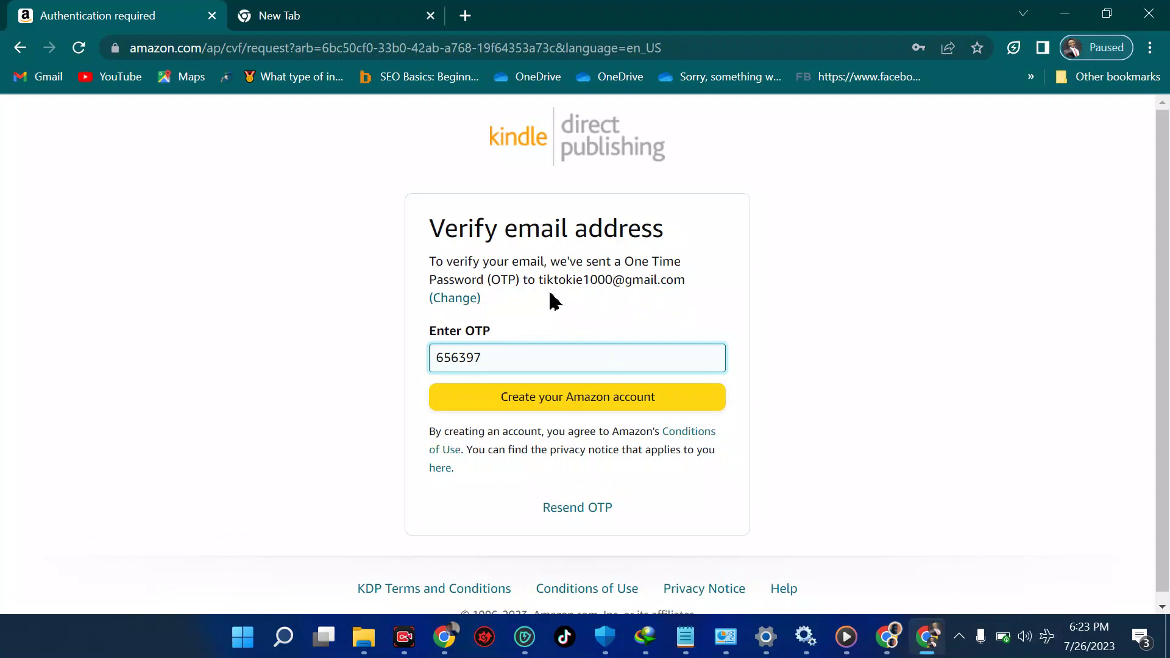
left_click_drag(541, 283, 590, 279)
left_click(551, 319)
left_click(543, 404)
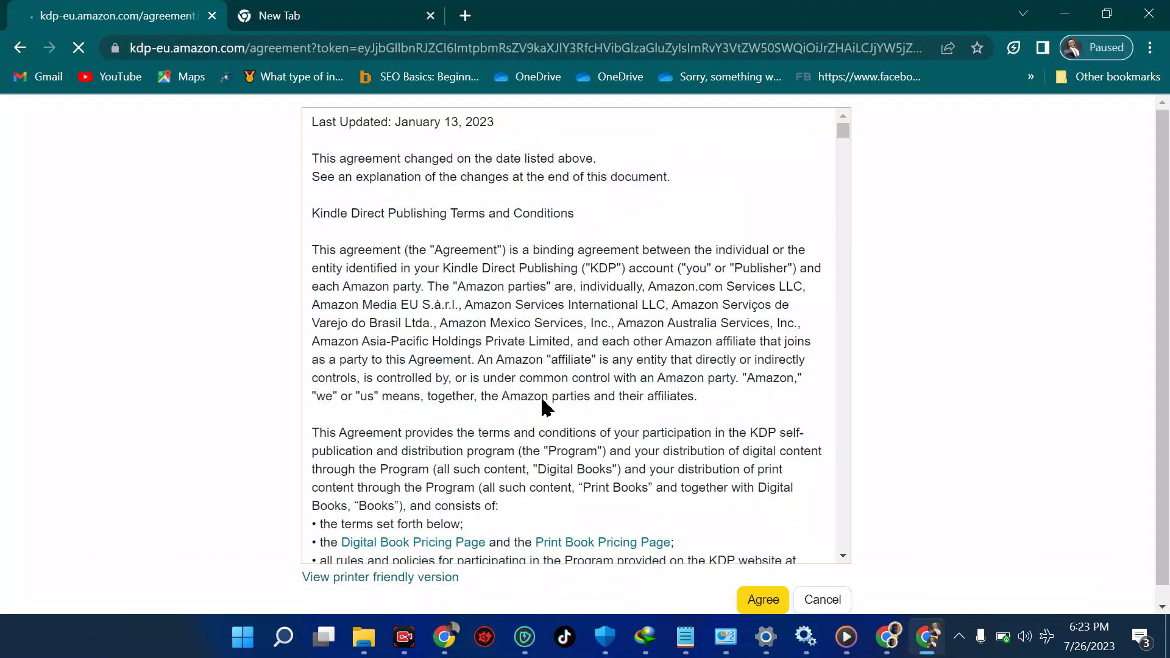
Step: Scroll through the KDP Terms and Conditions and click Agree
scroll(543, 407, "down", 8)
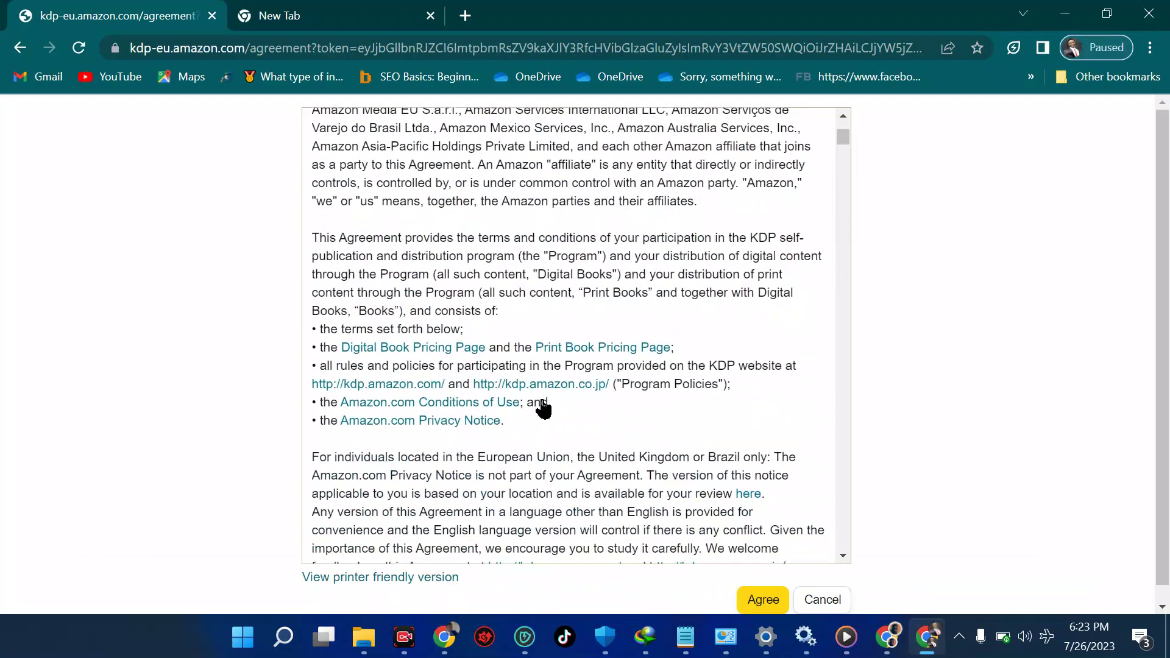
scroll(543, 407, "down", 8)
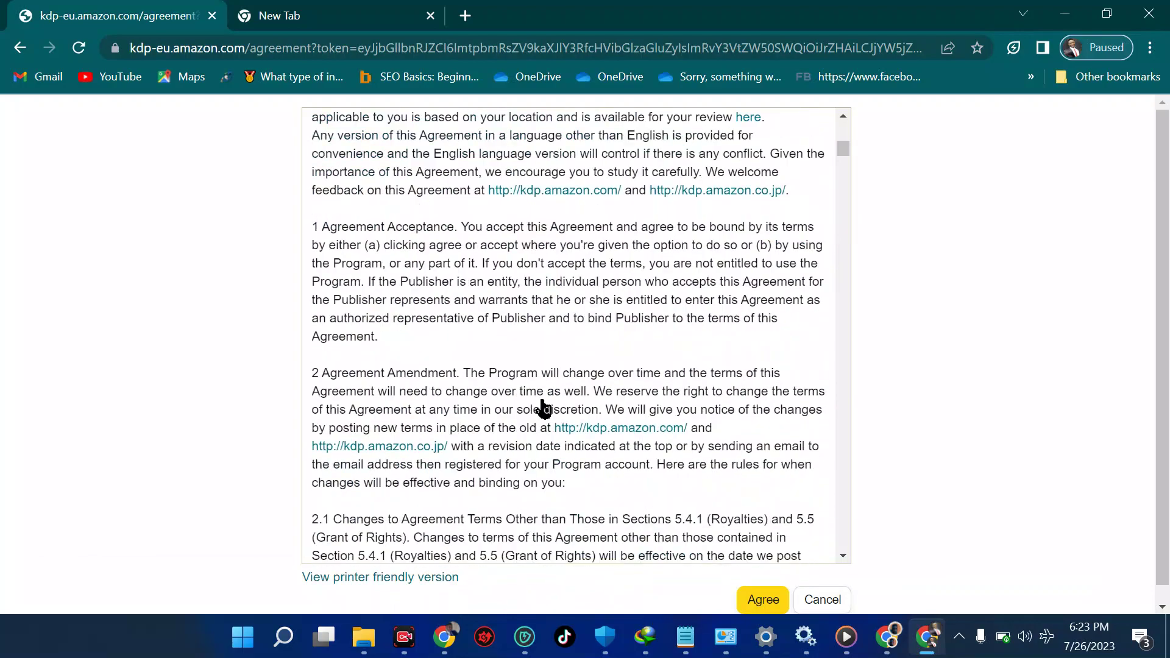
scroll(543, 407, "down", 10)
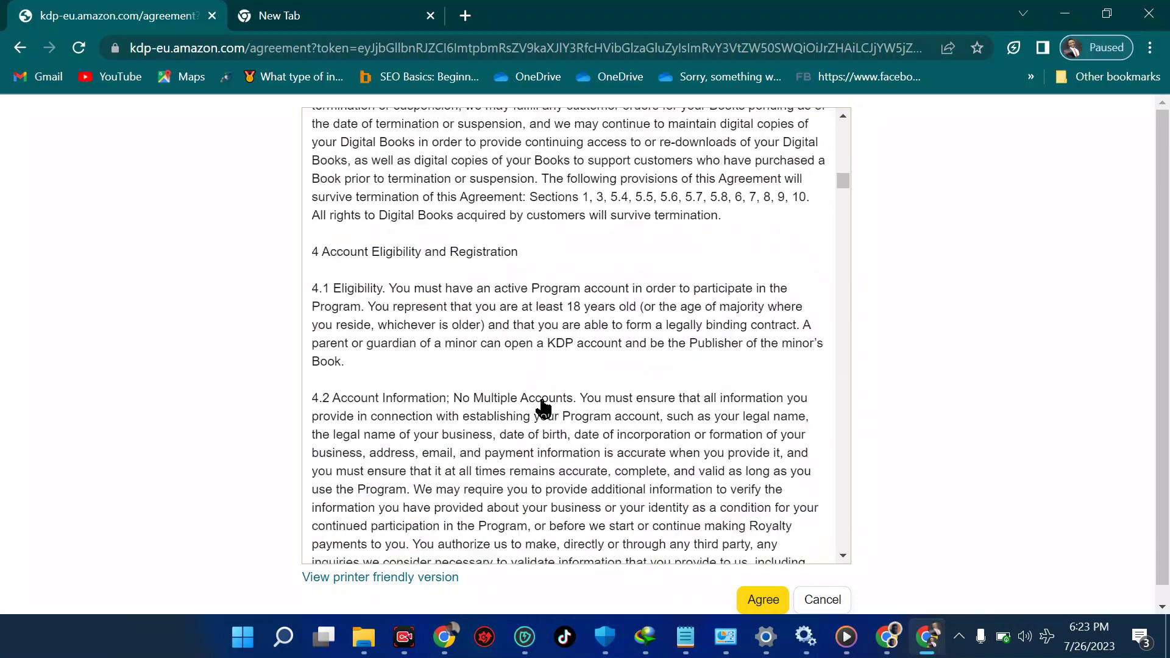
scroll(542, 407, "down", 10)
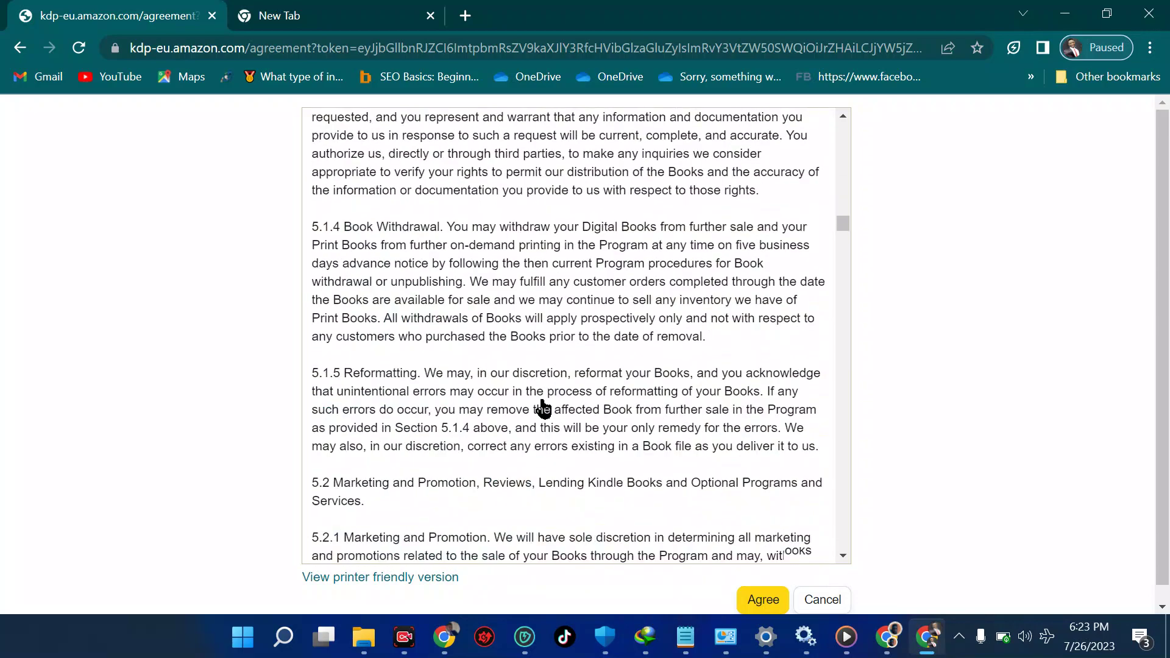
left_click(756, 603)
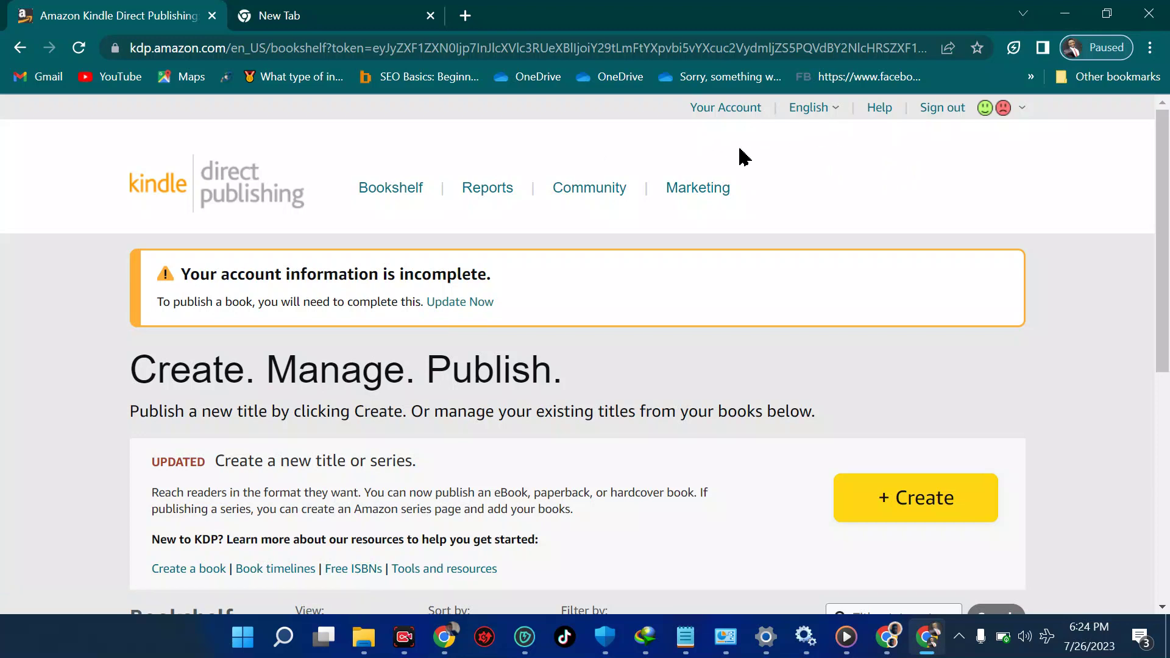
left_click(442, 303)
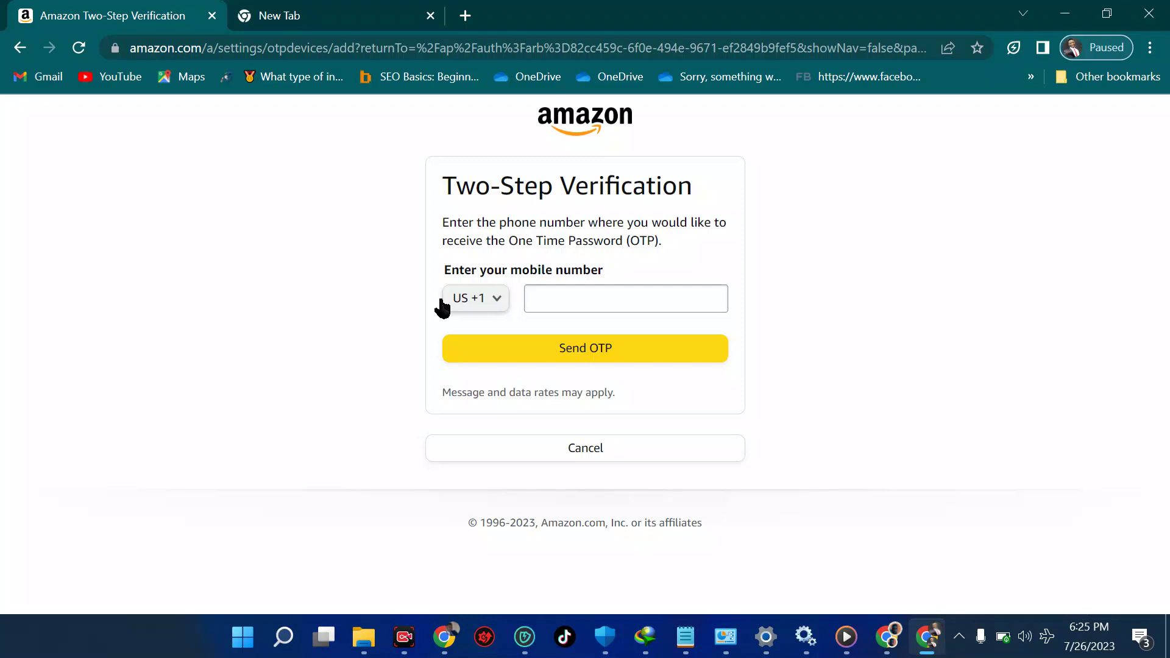
Step: Set the country calling code to Nigeria +234
left_click(443, 307)
scroll(572, 501, "down", 1)
scroll(572, 501, "down", 1)
scroll(572, 501, "up", 10)
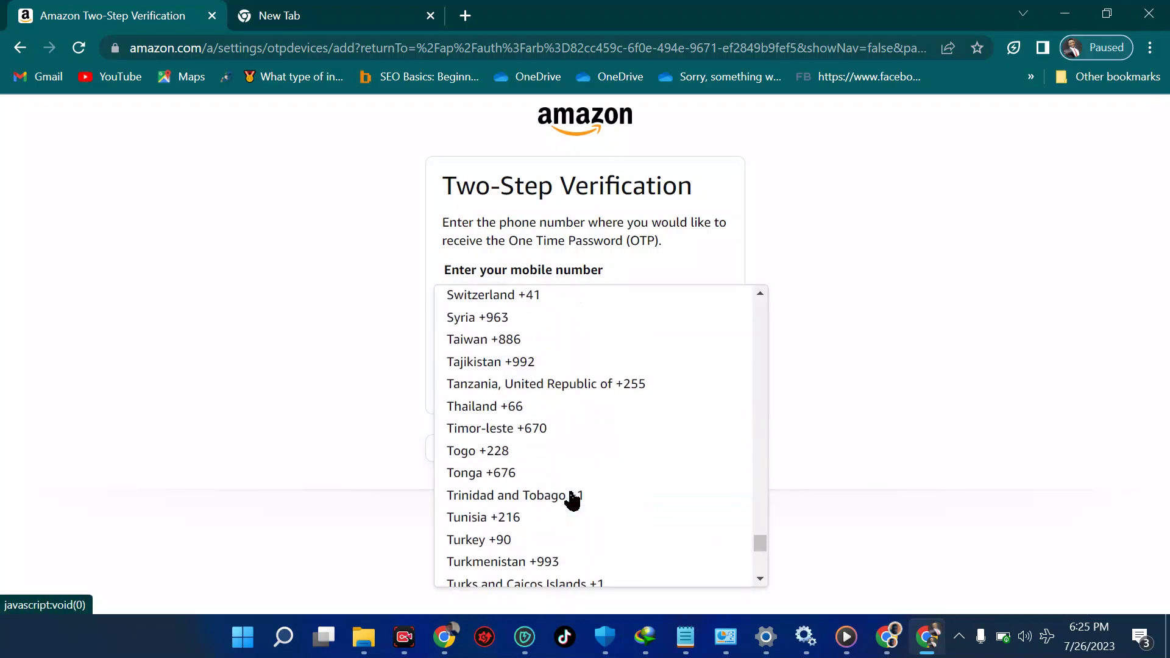
scroll(571, 501, "up", 7)
key("n")
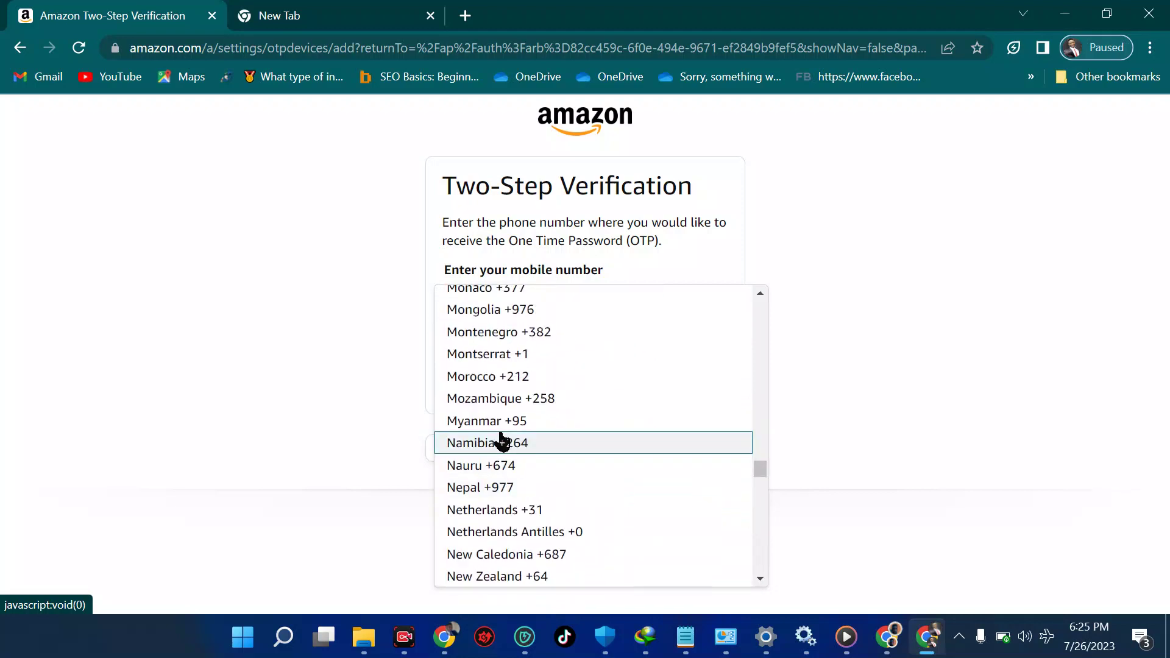
scroll(502, 440, "down", 2)
scroll(501, 440, "down", 1)
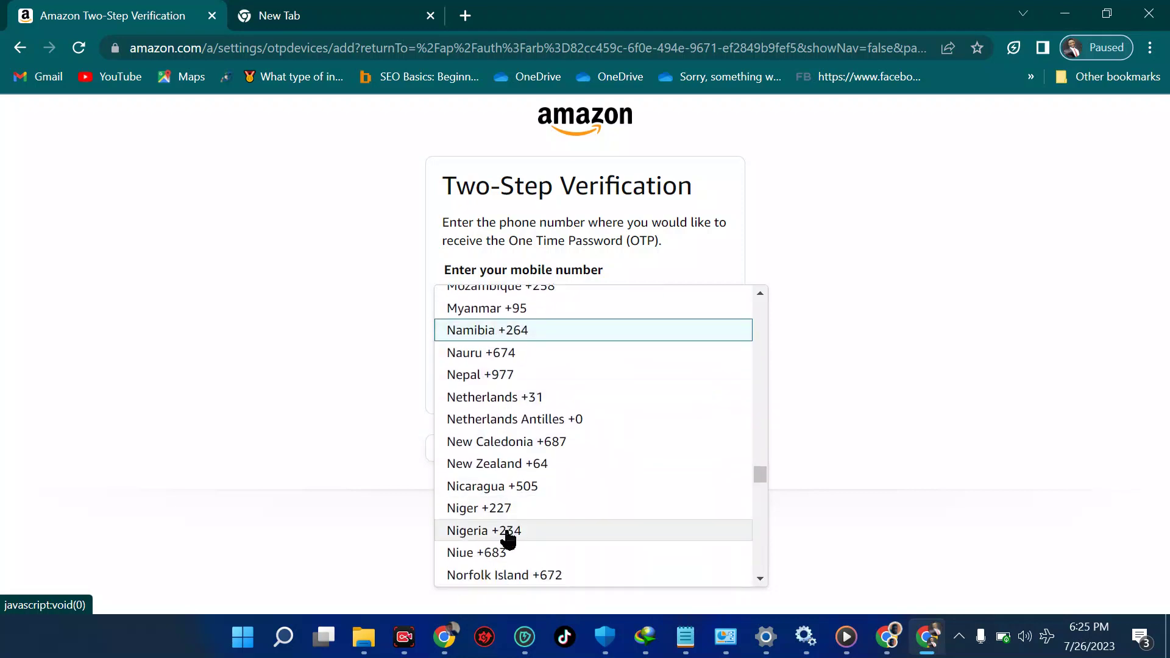
left_click(506, 532)
Step: Enter the mobile phone number, request the OTP, and cancel the resulting Internal Error
left_click(574, 299)
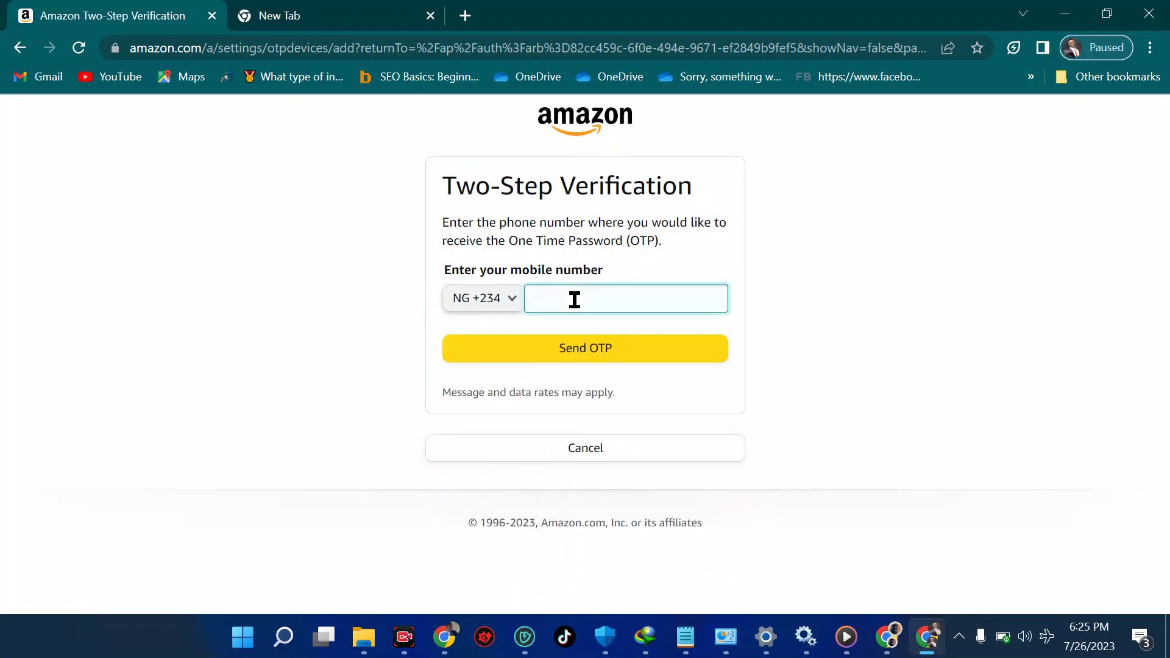
left_click(585, 349)
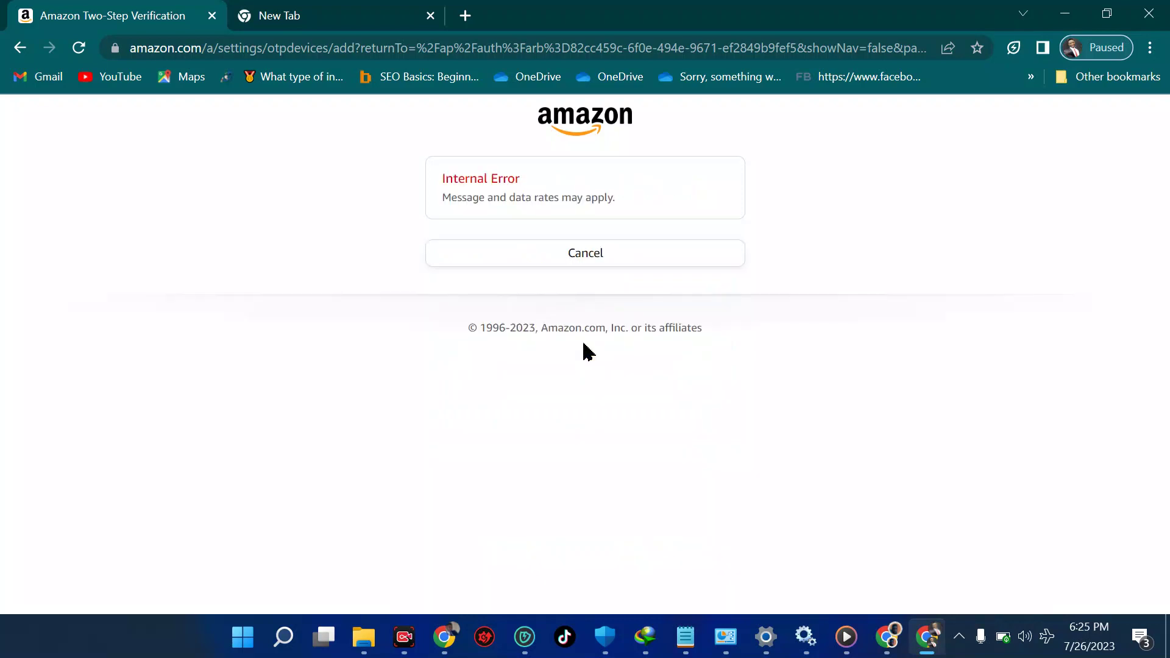
left_click(593, 261)
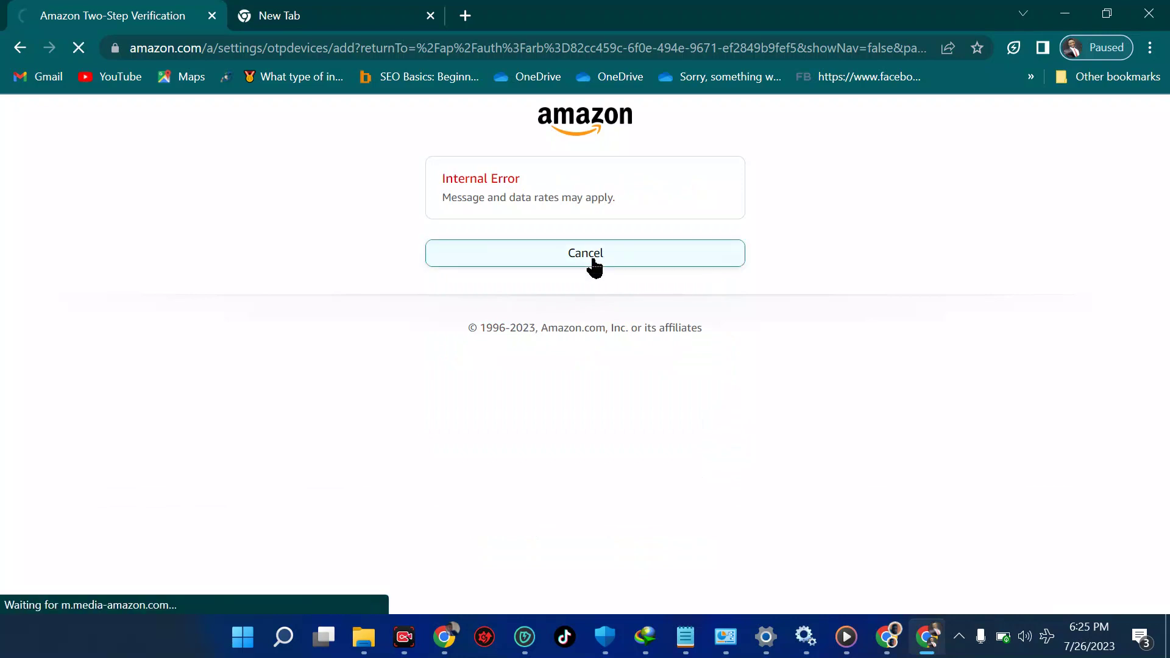
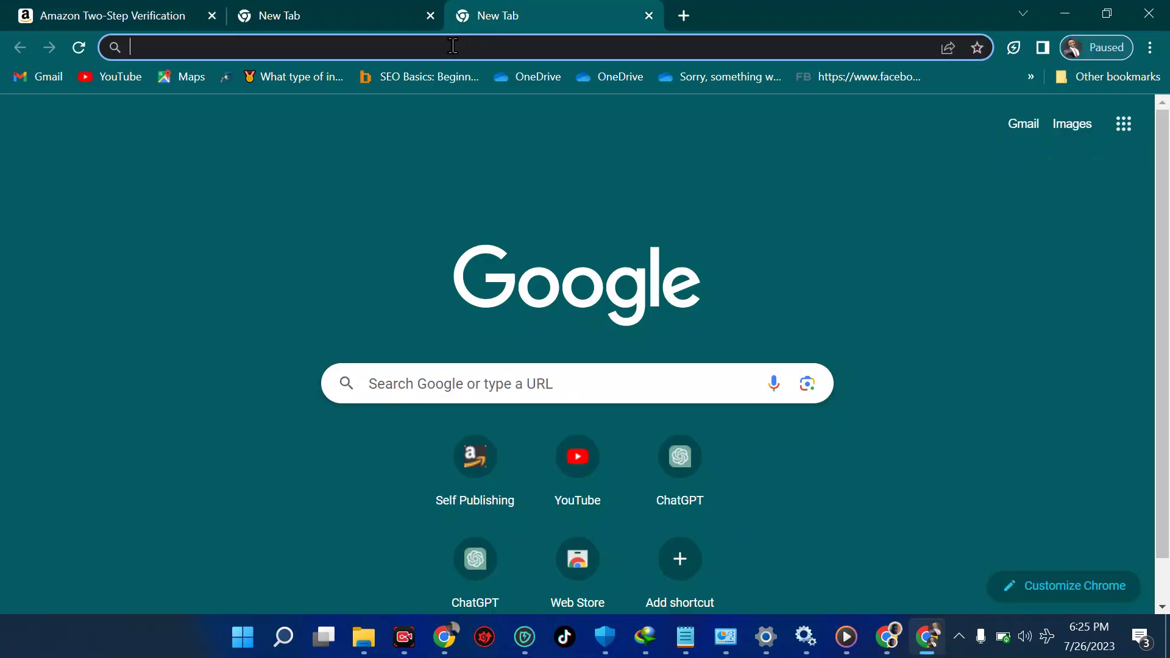
Step: Search Google for 'amazon' and open the official Amazon.com site from the results
type("amazon")
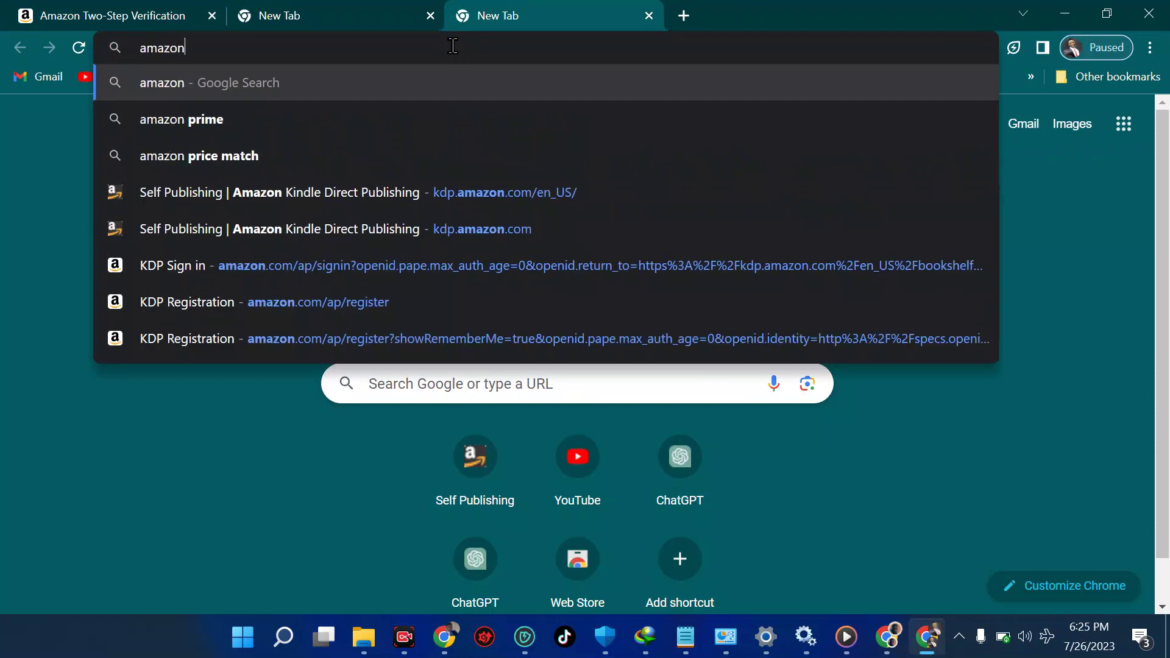
key("Return")
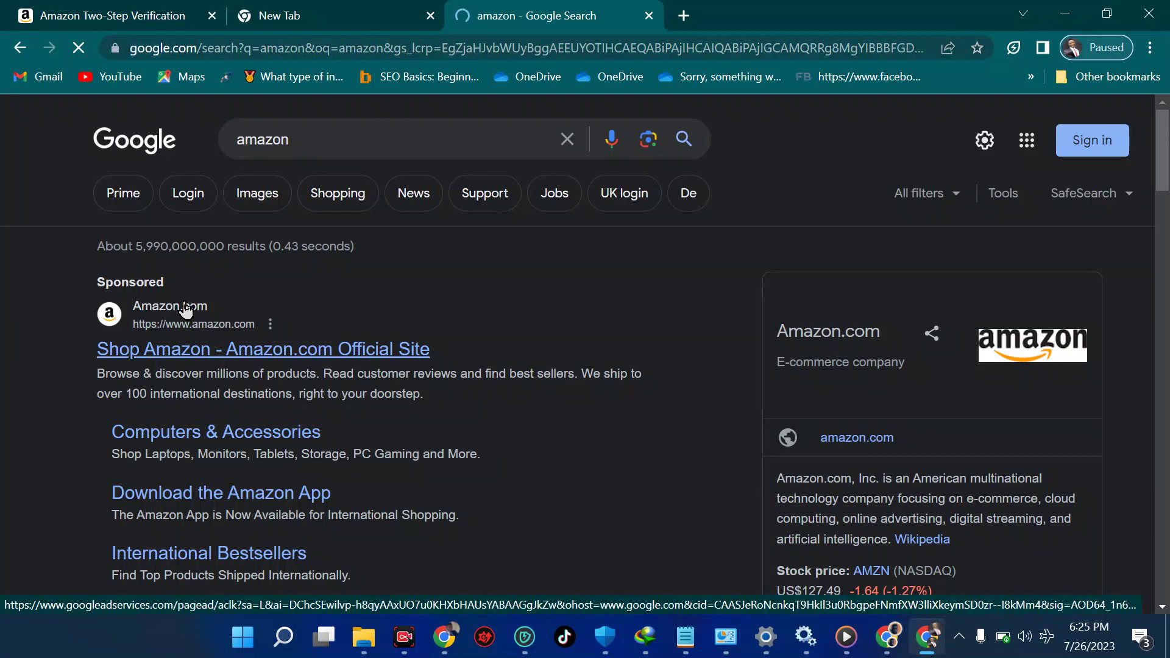
left_click(186, 310)
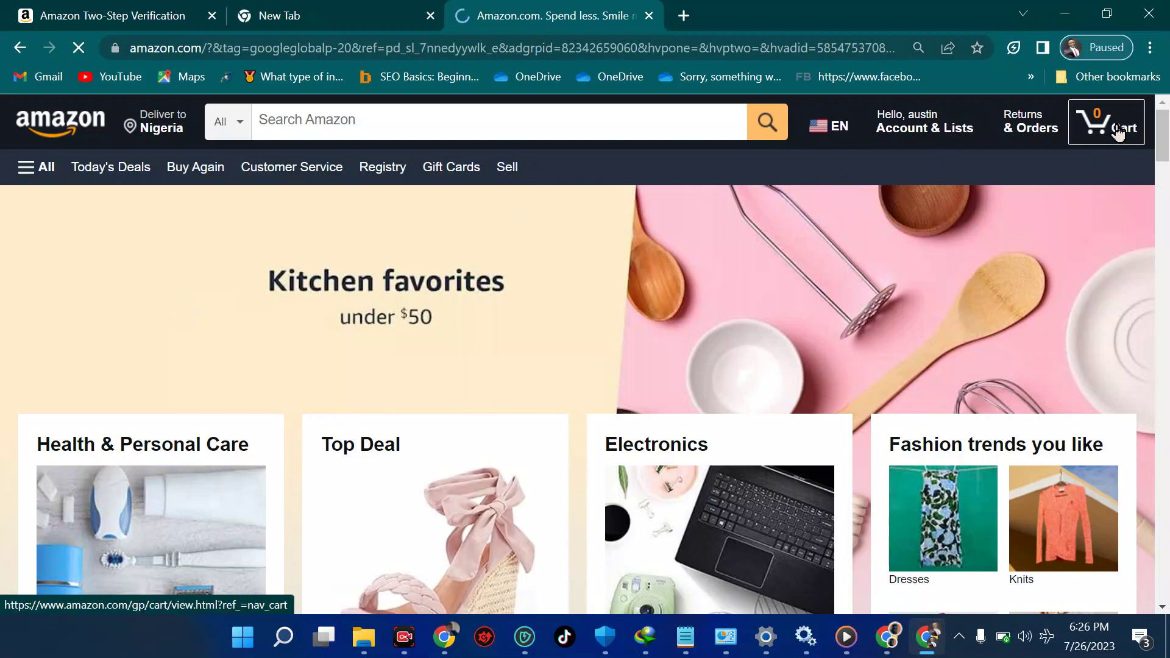
Step: Open the Your Account overview from Account & Lists in the Amazon header
left_click(904, 135)
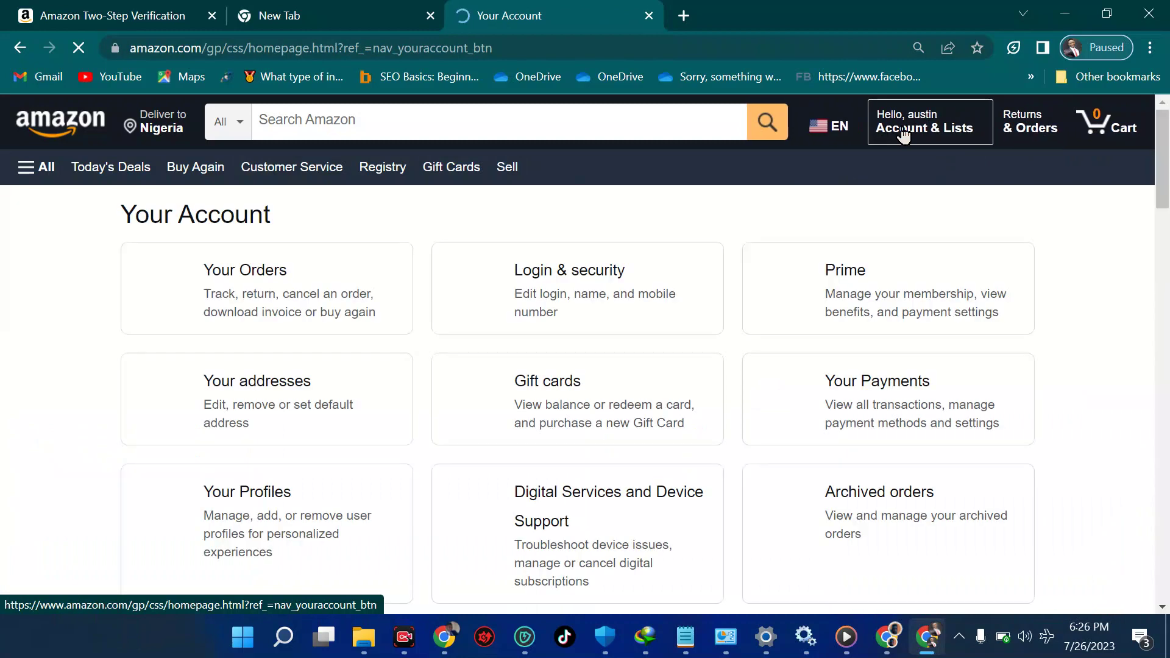
left_click(903, 136)
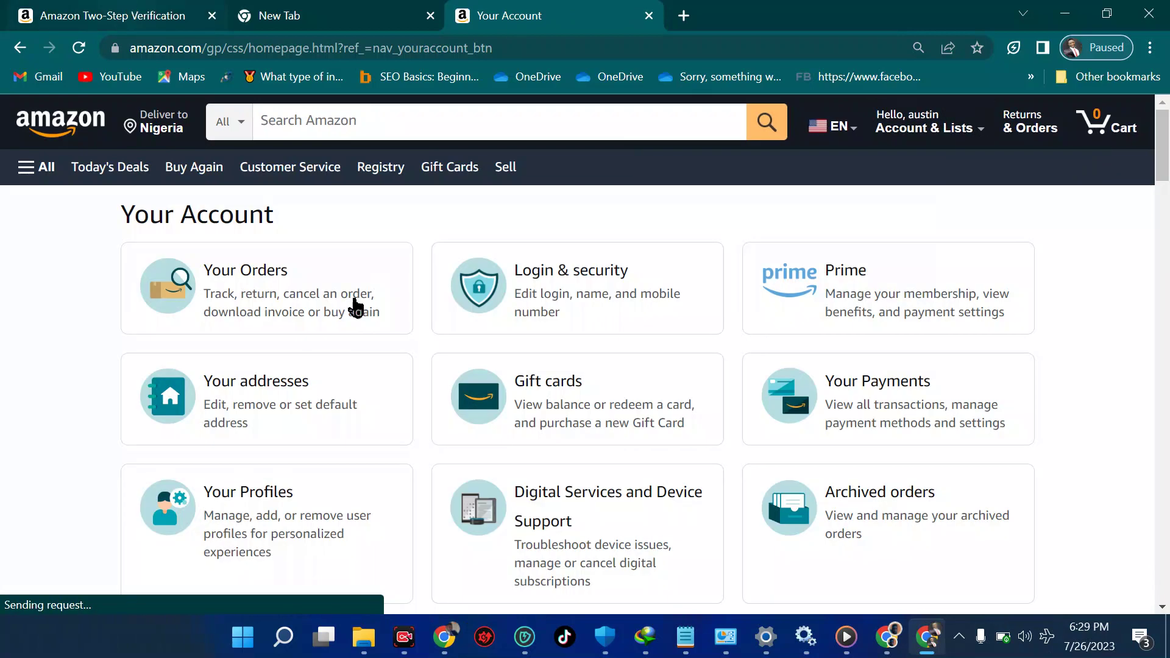
Step: Show this month's KDP report: $13.99 royalties, 77 orders, 191 pages read
mouse_move(444, 636)
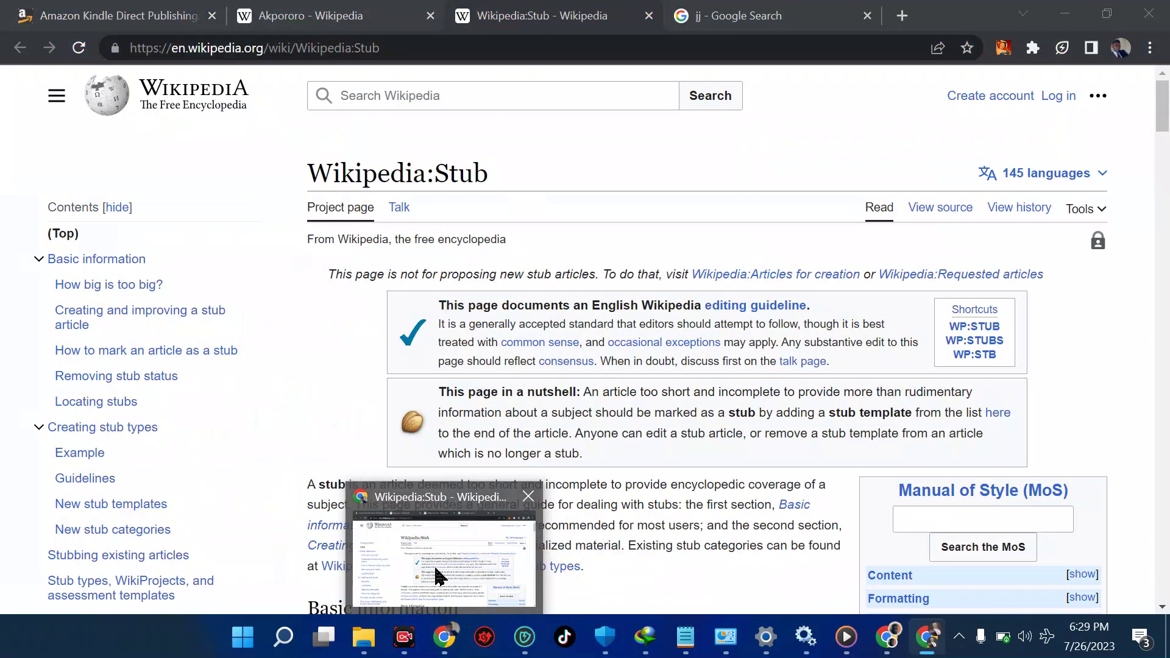
left_click(439, 576)
left_click(122, 16)
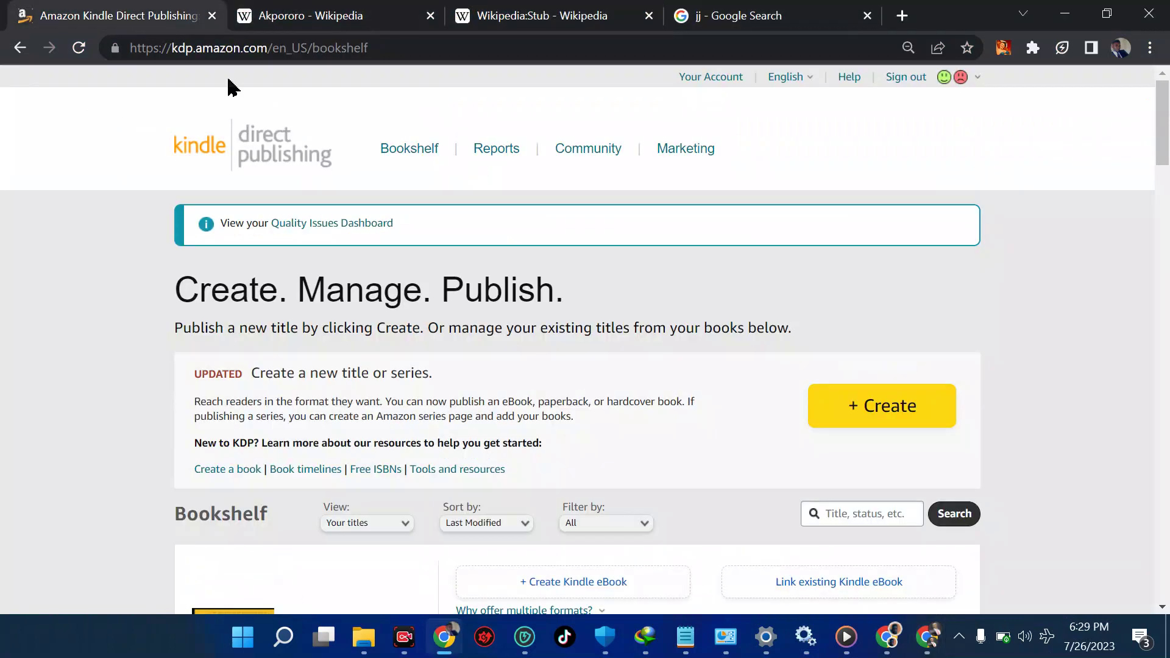
left_click(500, 159)
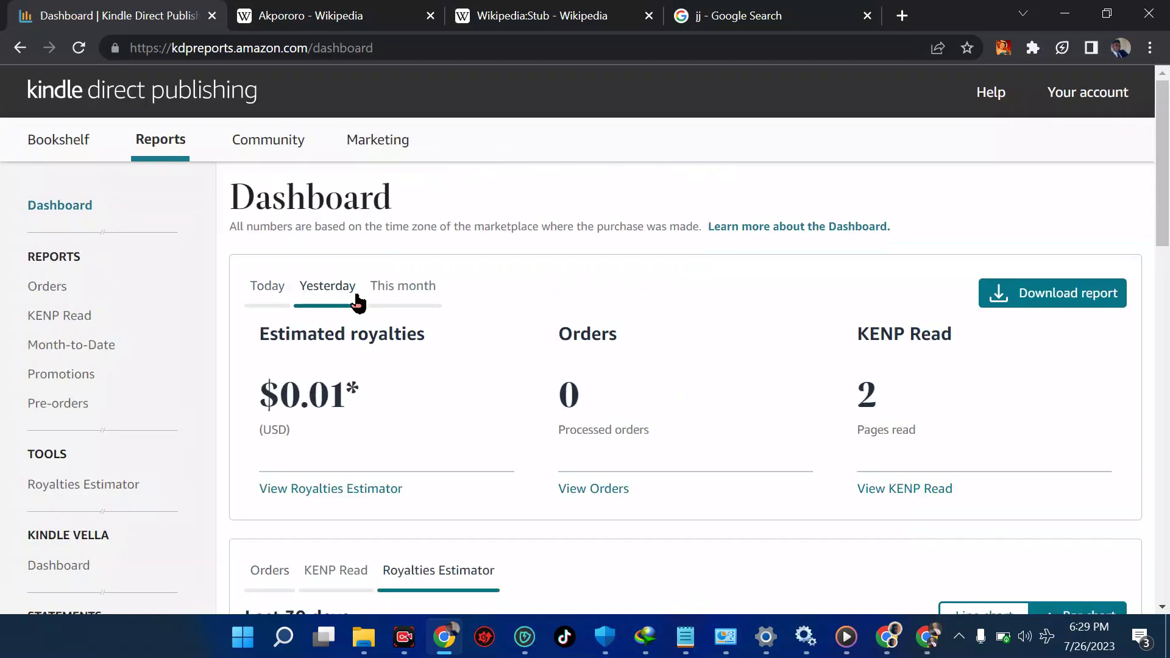
left_click(423, 303)
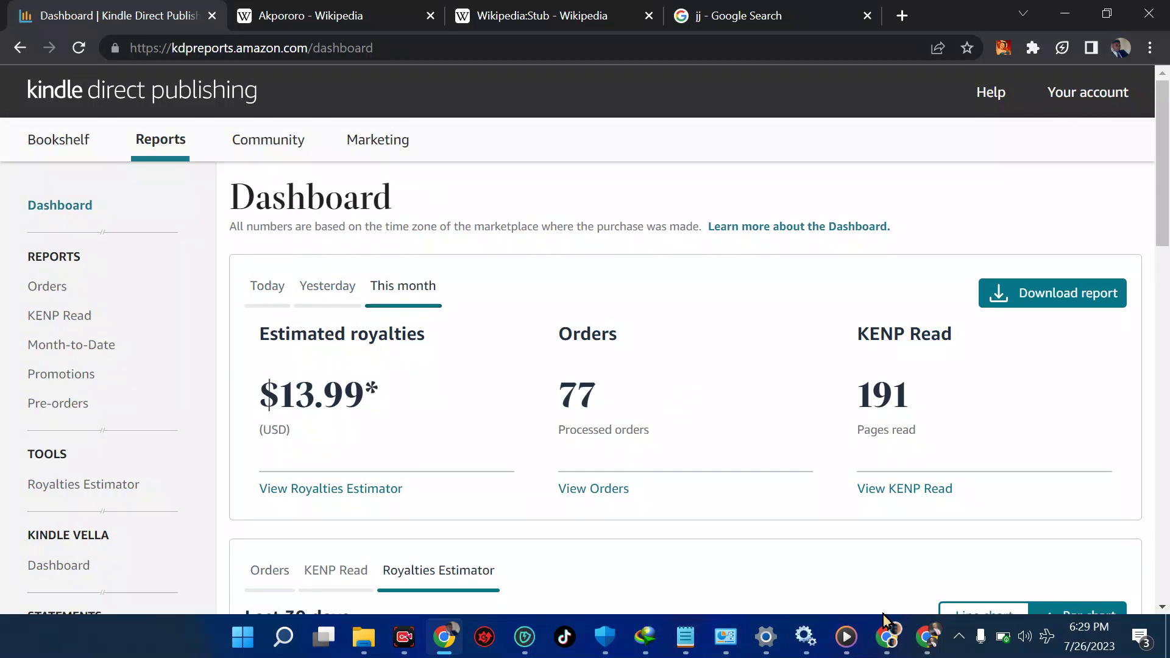
mouse_move(887, 637)
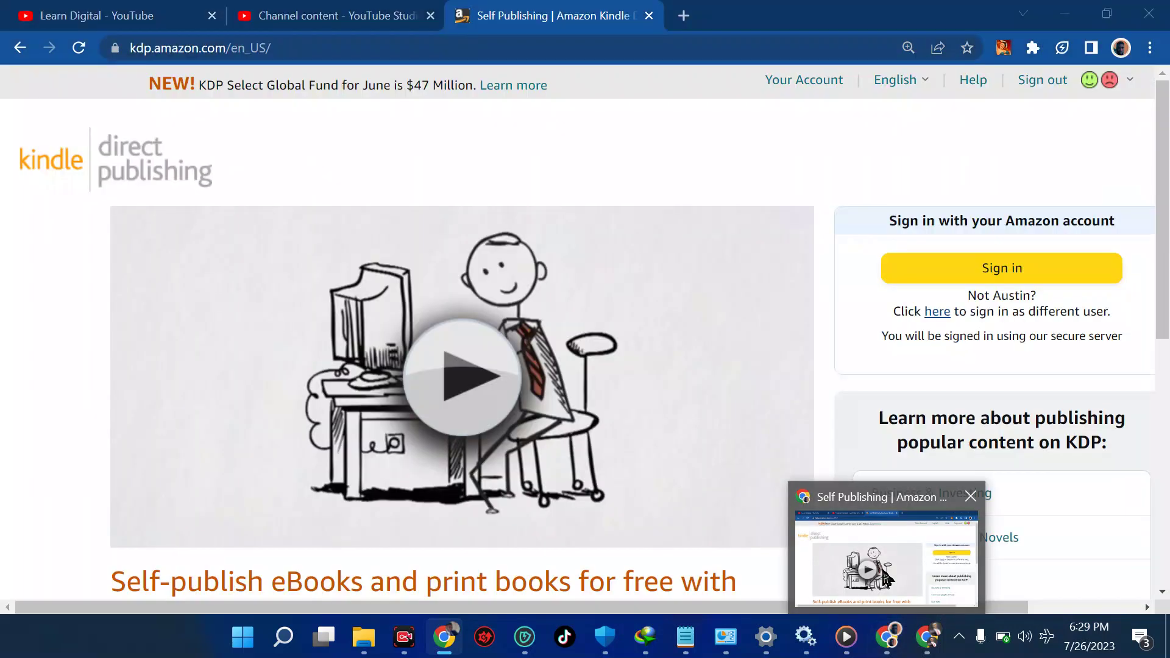
left_click(887, 576)
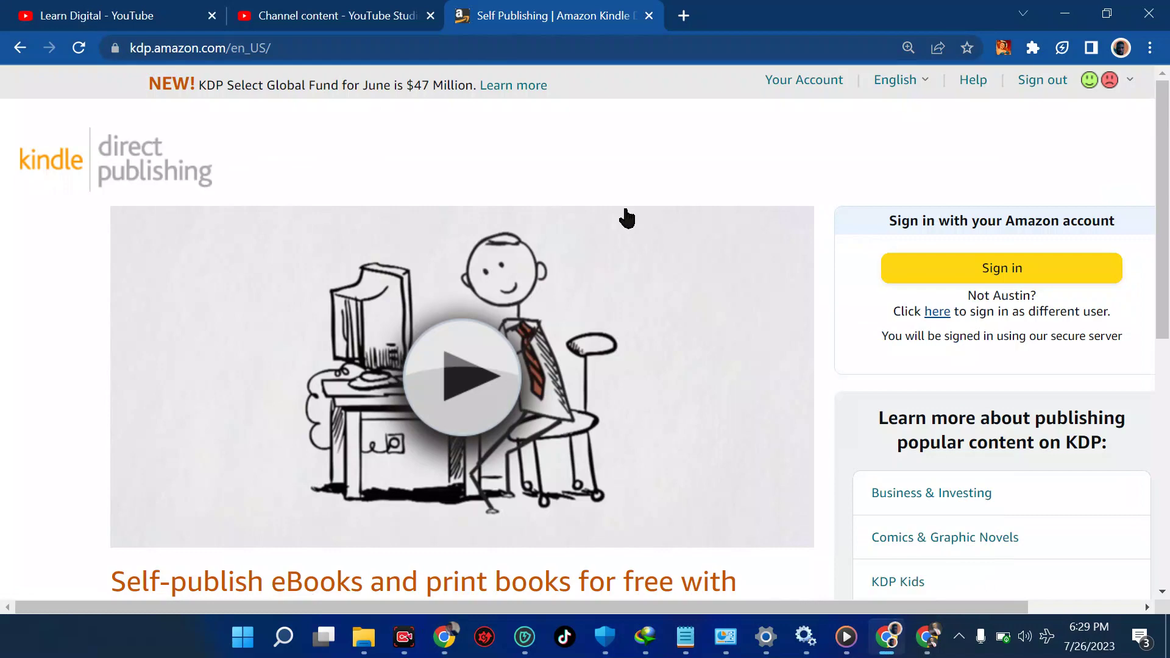
Step: Sign out of the Amazon account from the Account & Lists menu
left_click(927, 637)
mouse_move(947, 131)
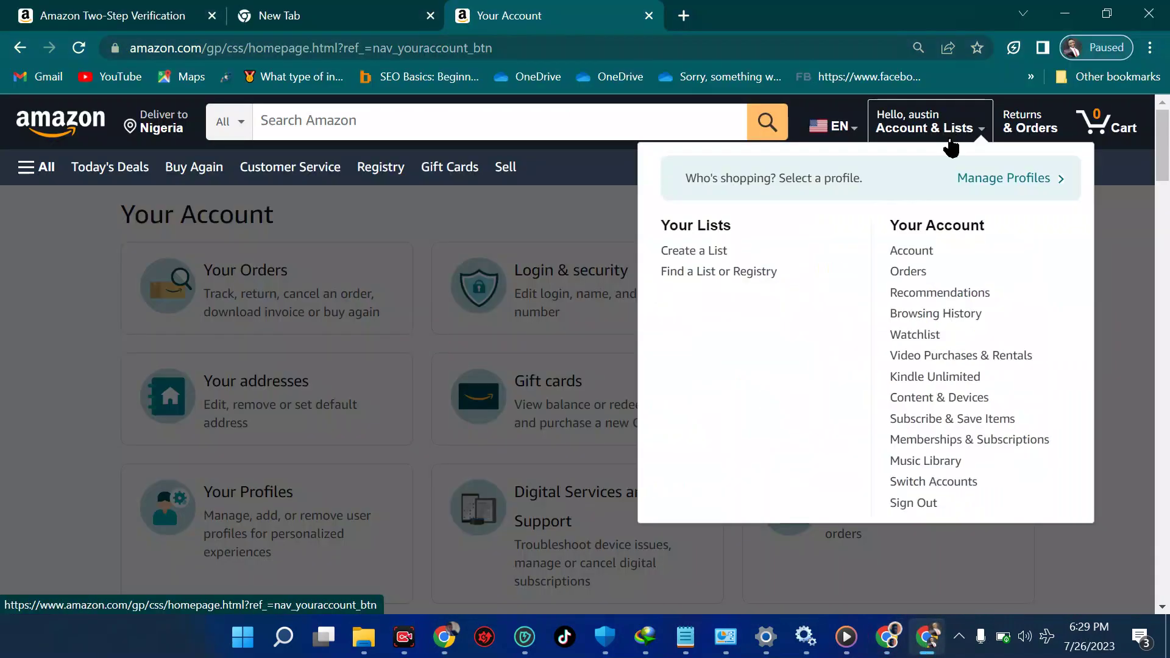
left_click(924, 509)
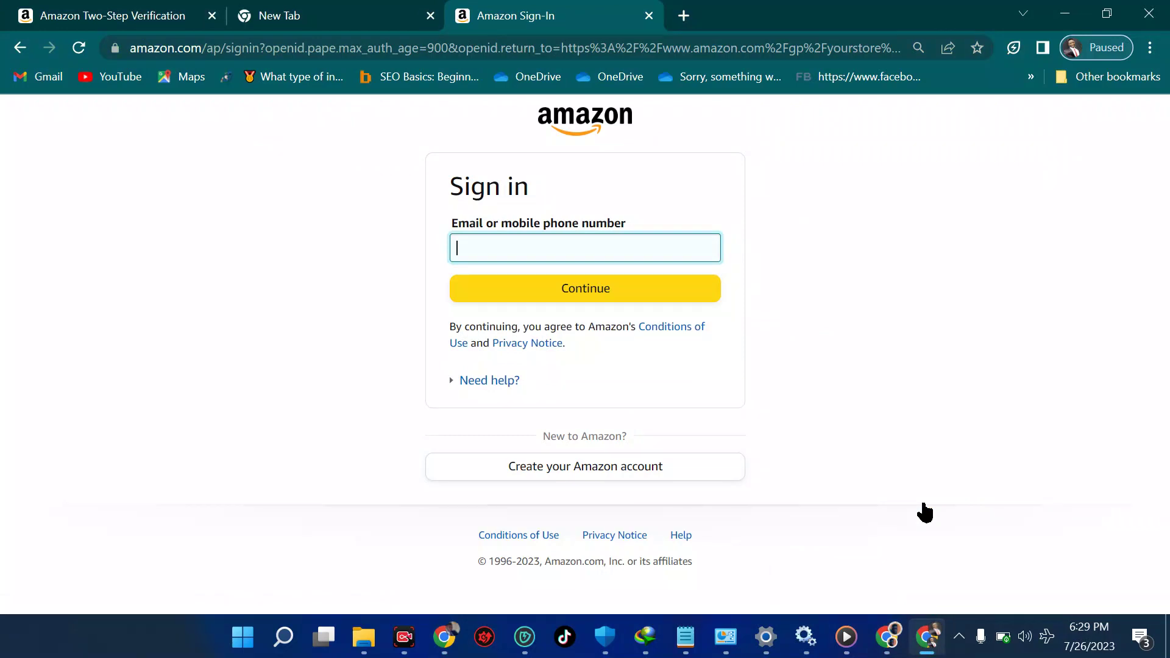
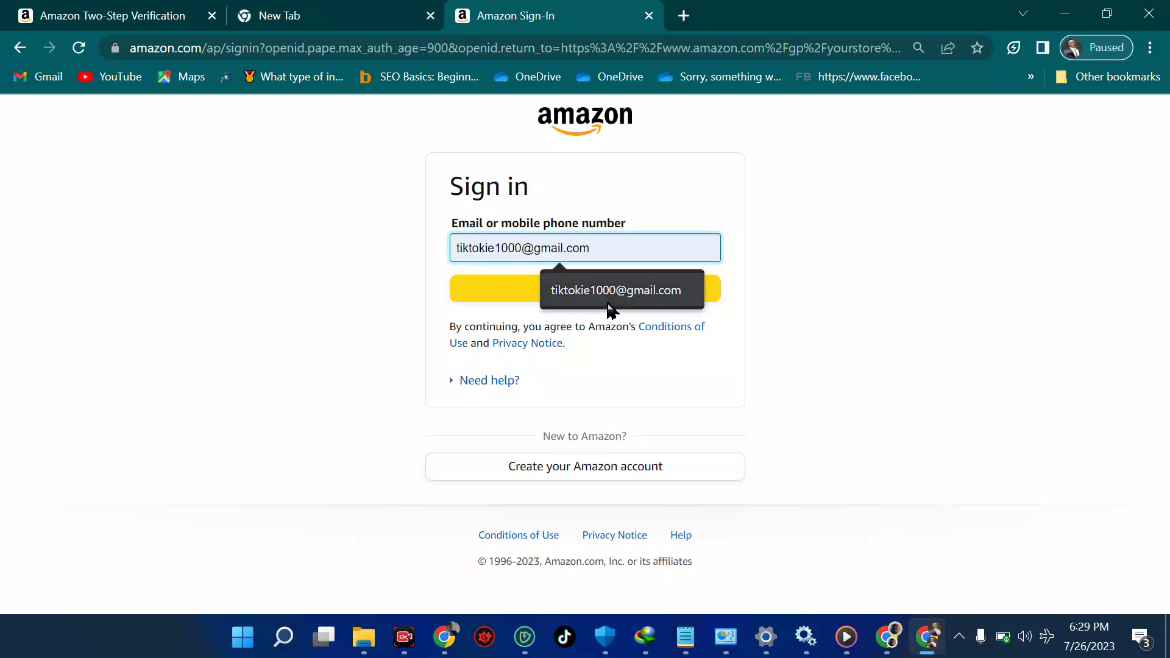
Step: Sign back in to Amazon with the account e-mail and password
left_click(609, 301)
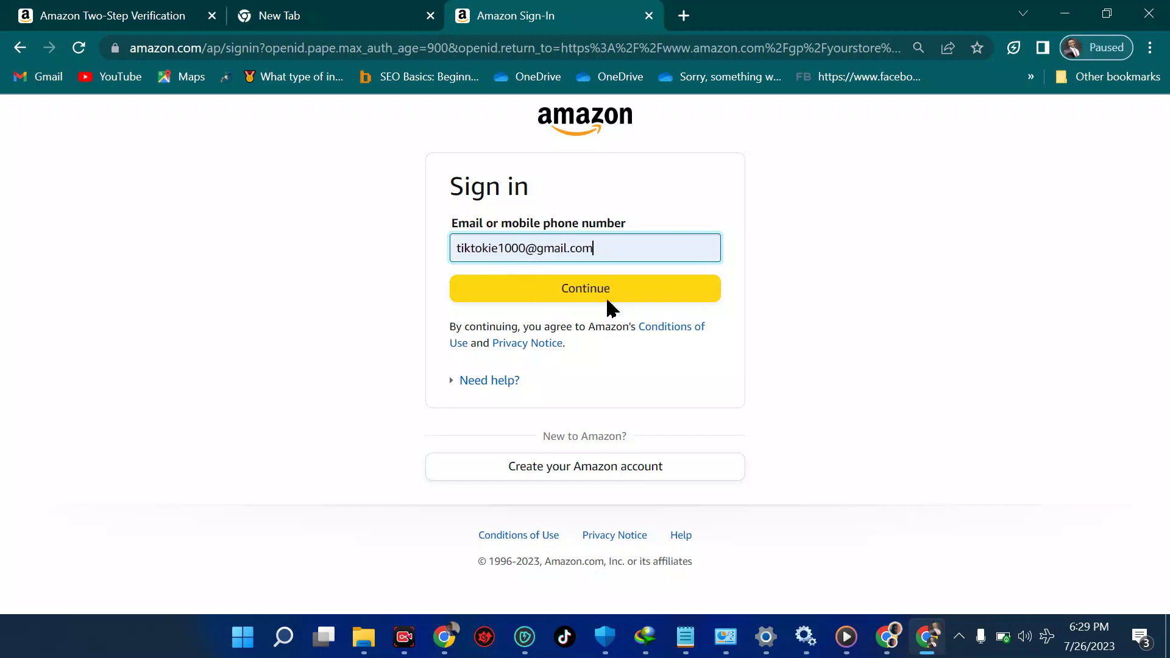
left_click(594, 297)
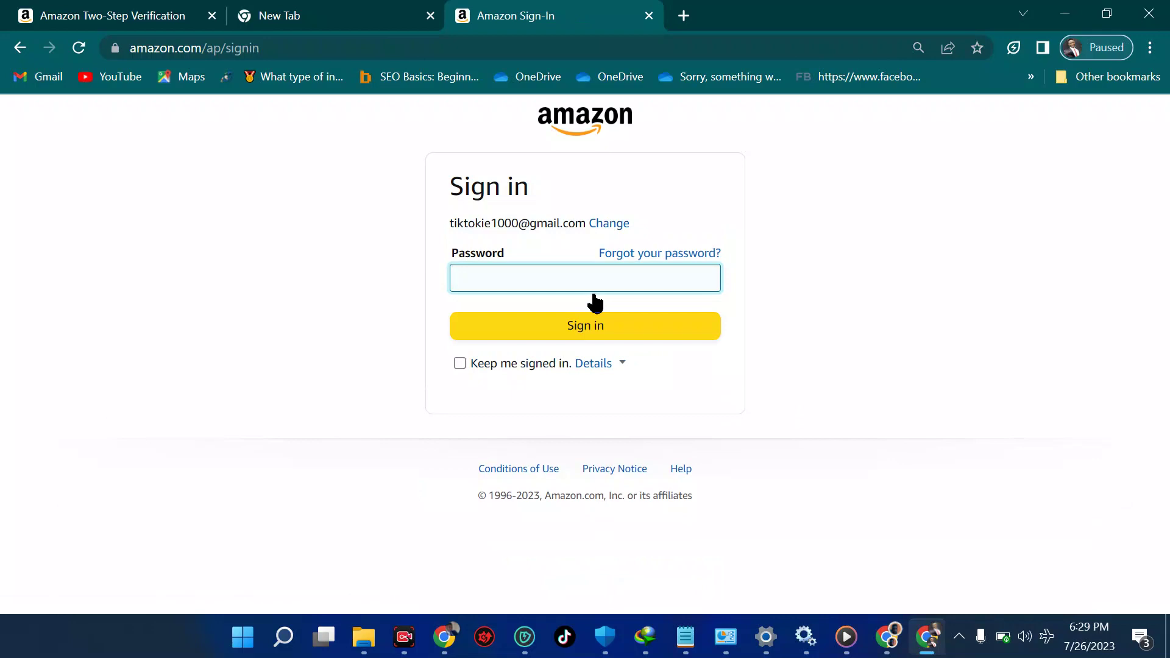
type("*********")
left_click(595, 326)
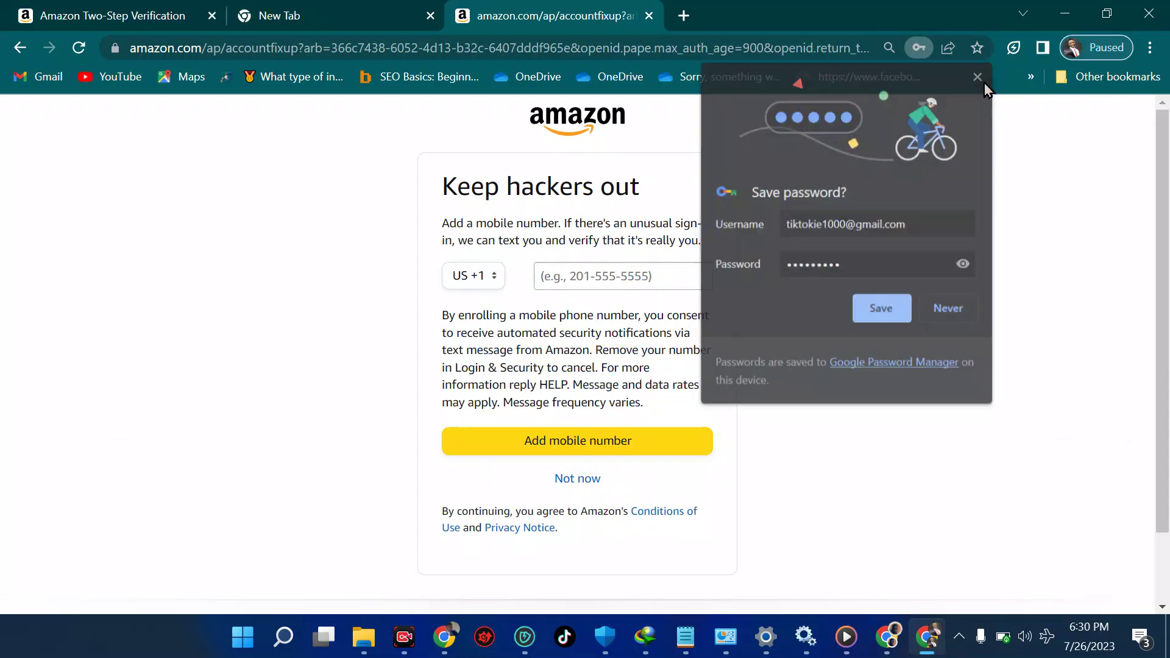
Step: Dismiss Chrome's save-password offer and choose Not now for adding a mobile number
left_click(982, 79)
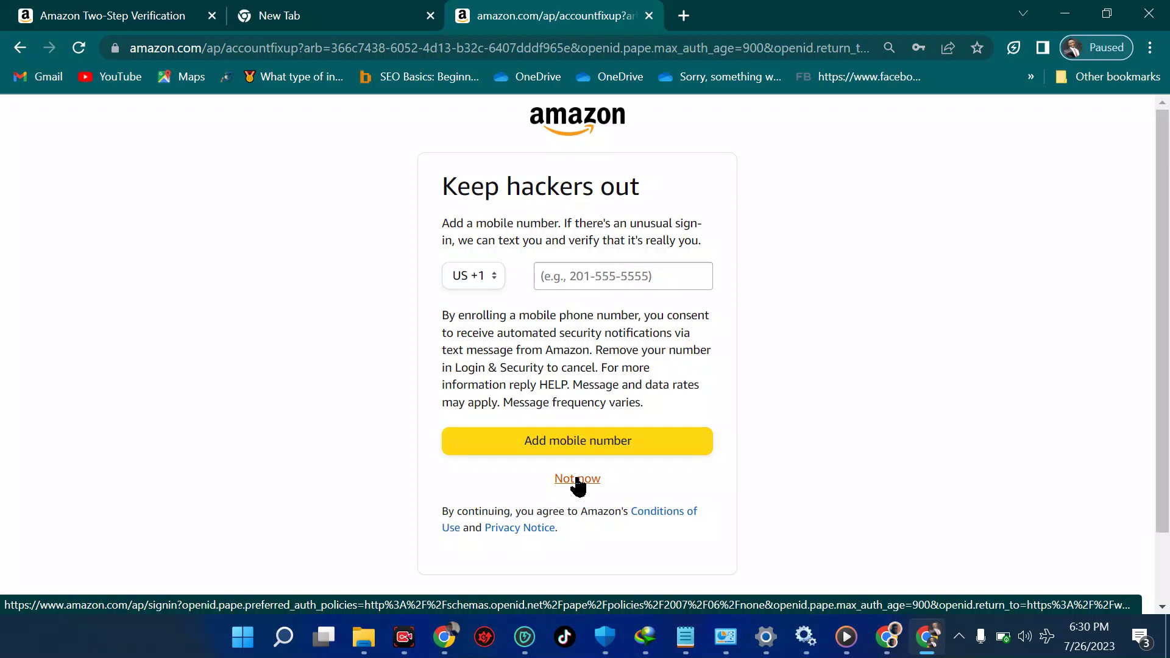
left_click(577, 482)
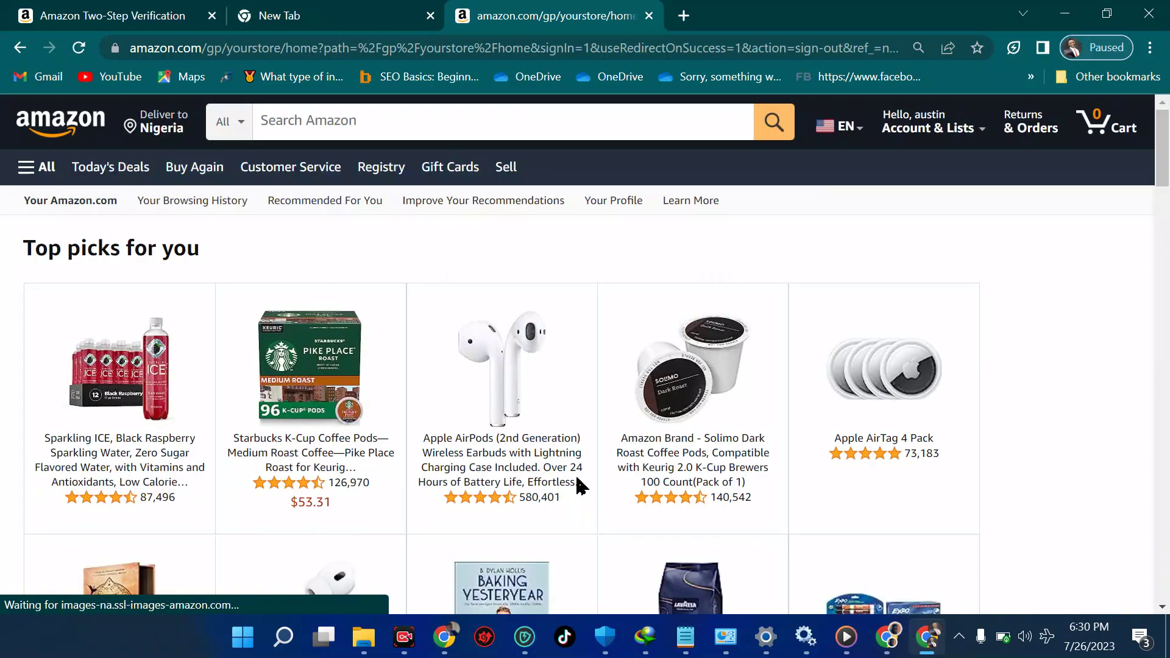
left_click(135, 13)
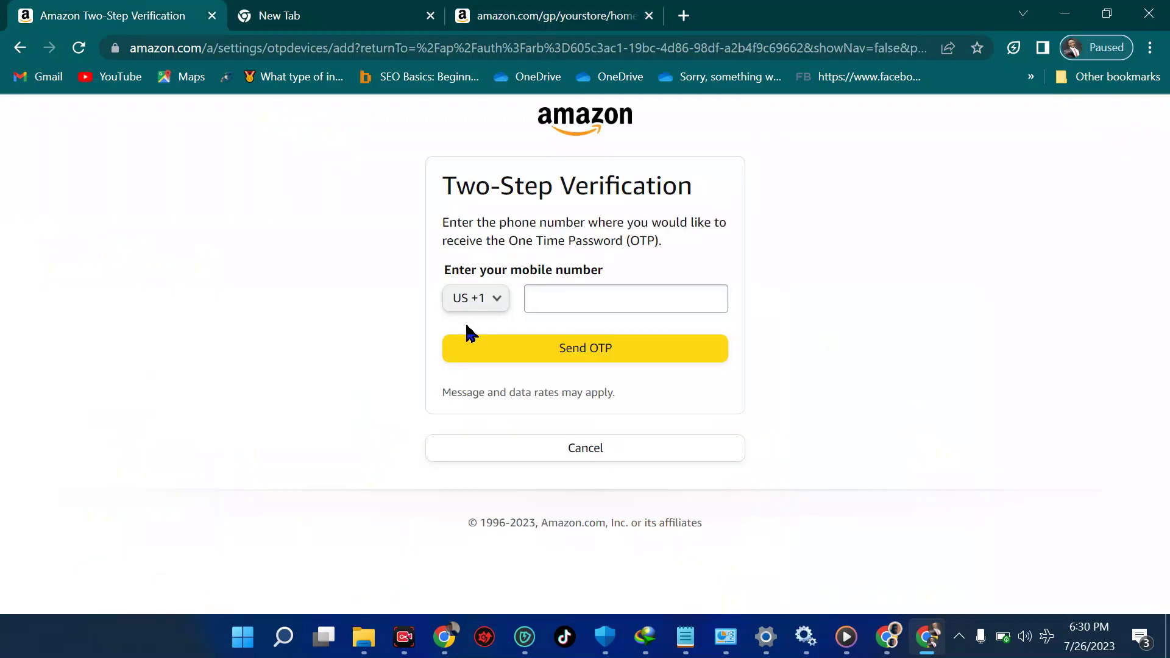
left_click(565, 298)
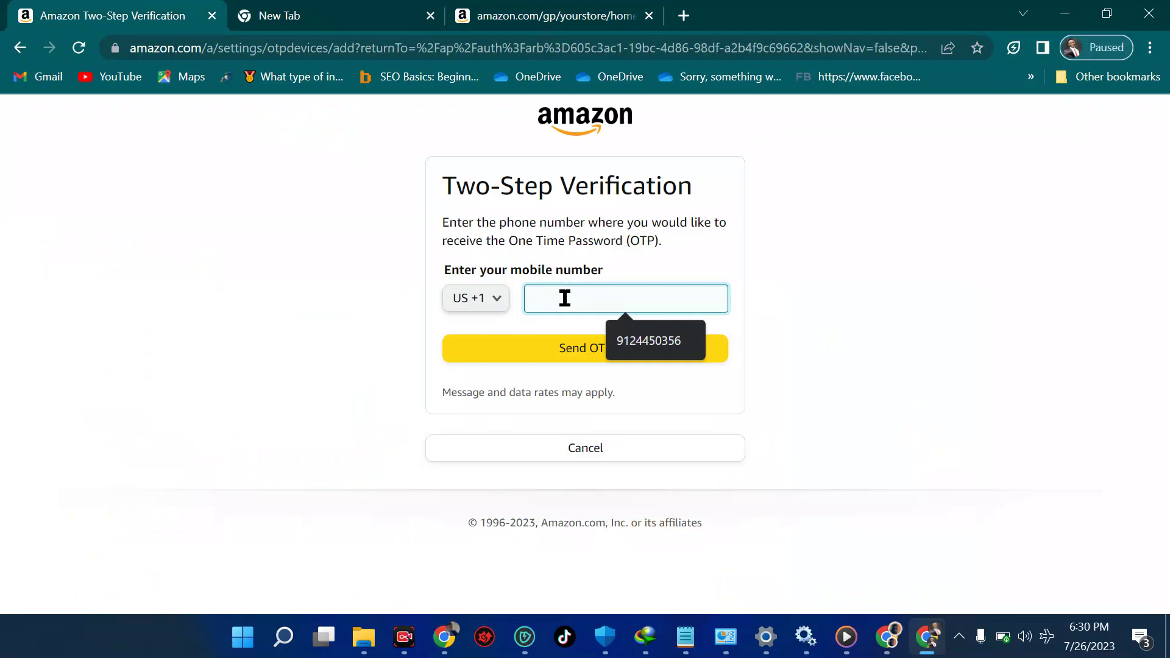
left_click(533, 15)
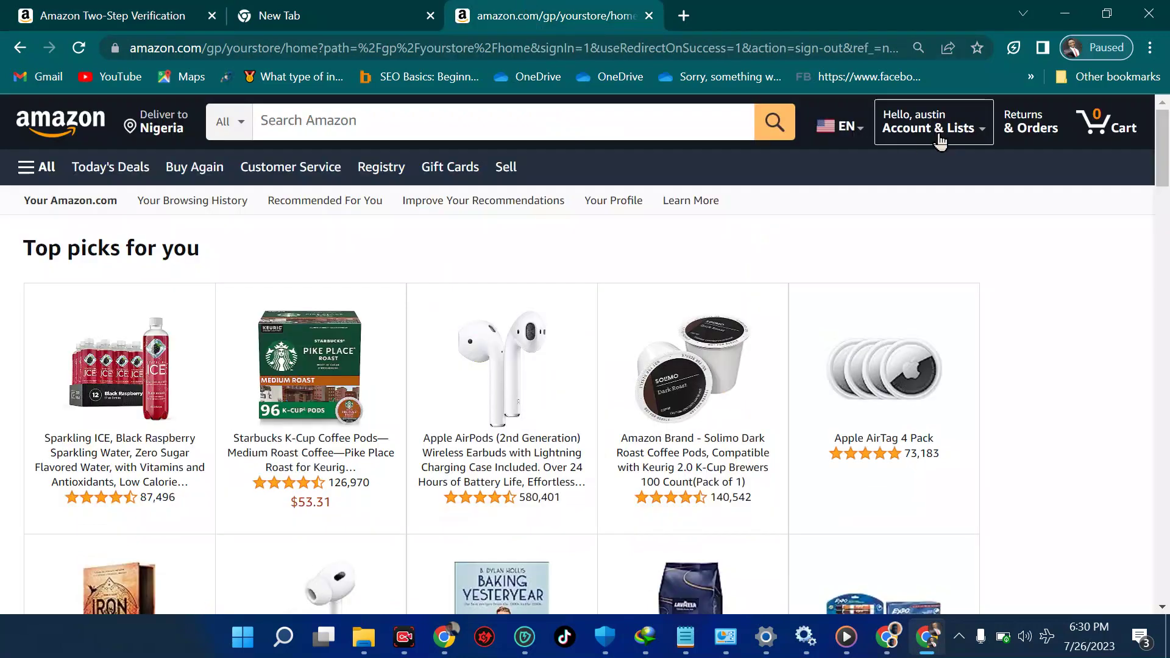
mouse_move(933, 120)
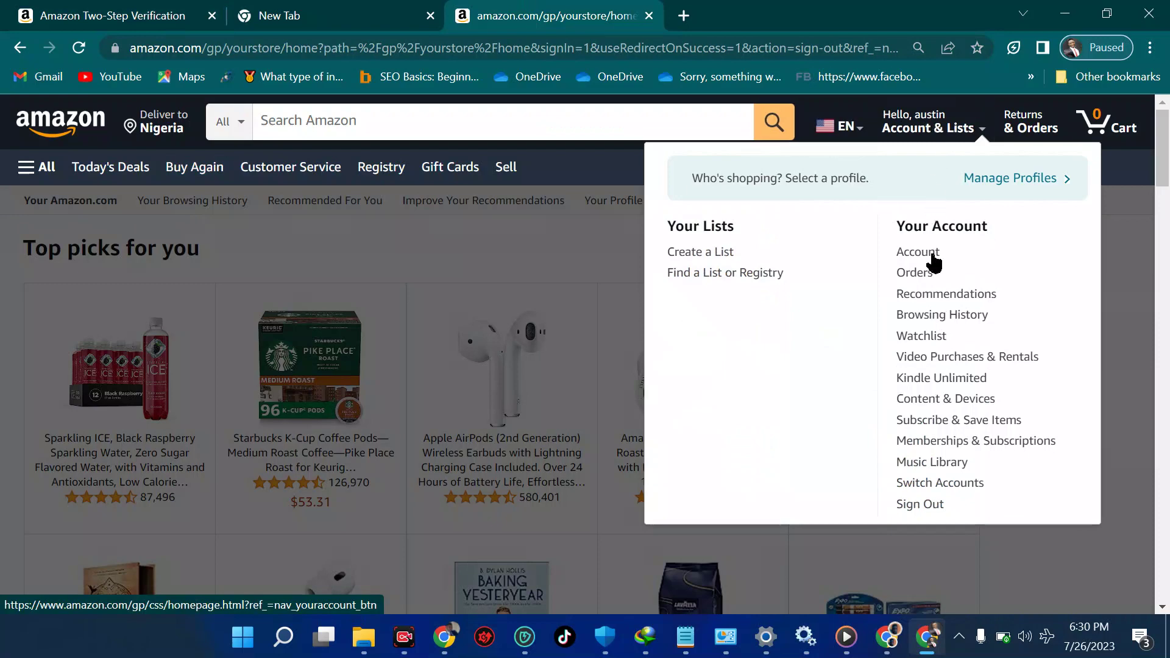
Step: Go from Your Account to the Login & Security settings page
left_click(897, 123)
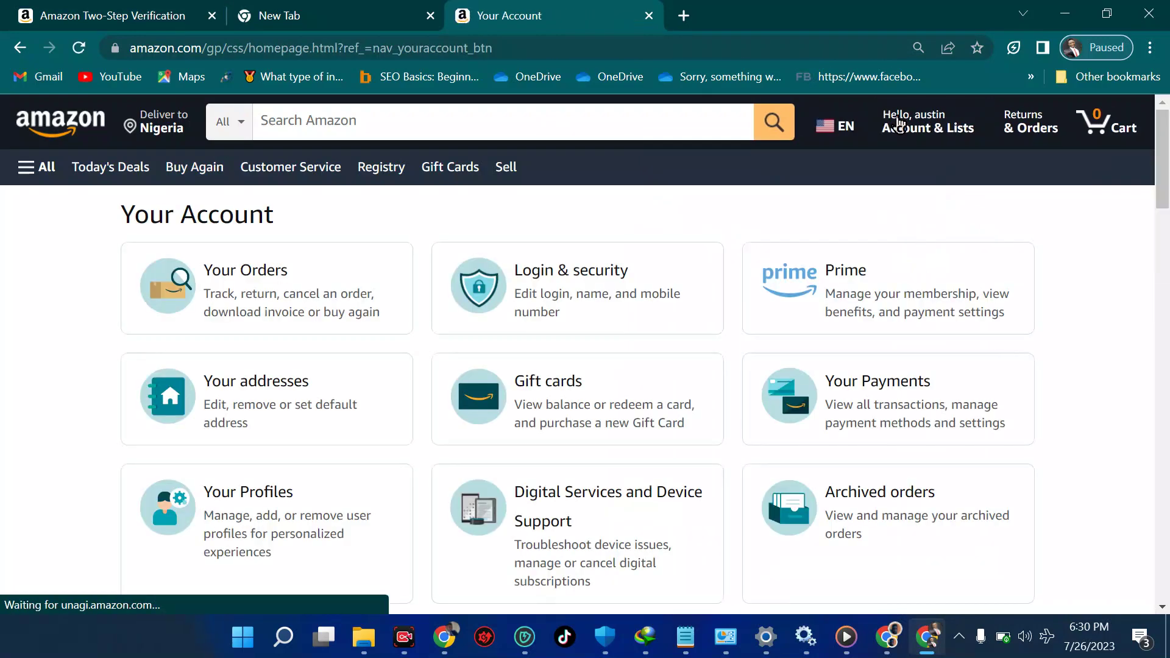
left_click(589, 297)
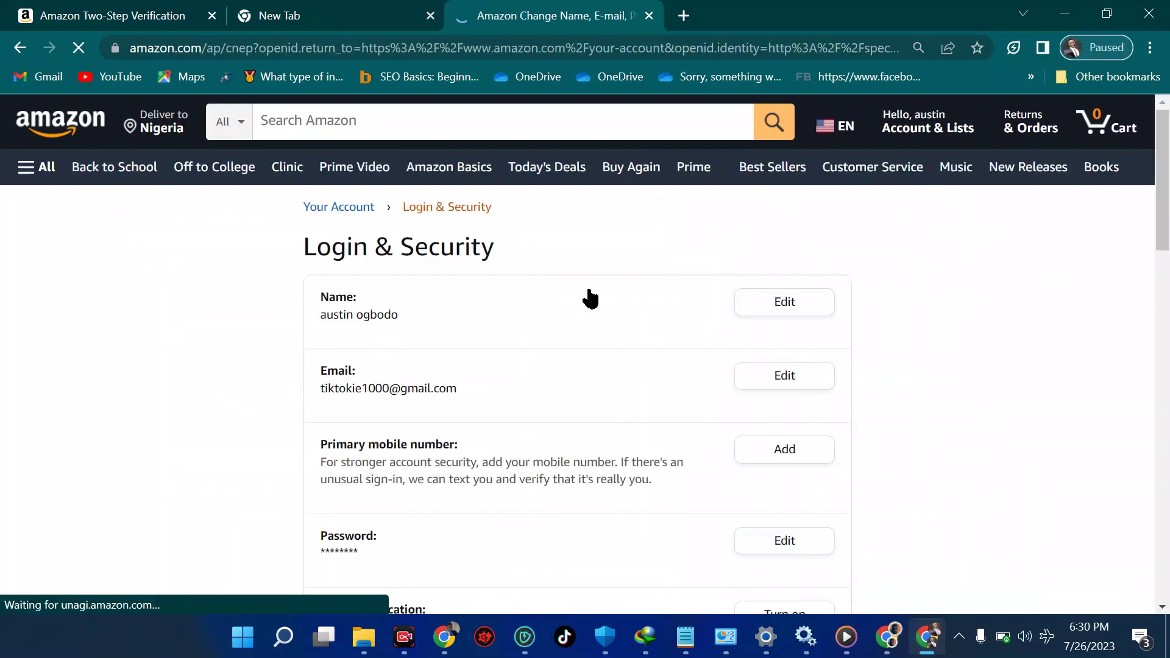
scroll(589, 297, "down", 3)
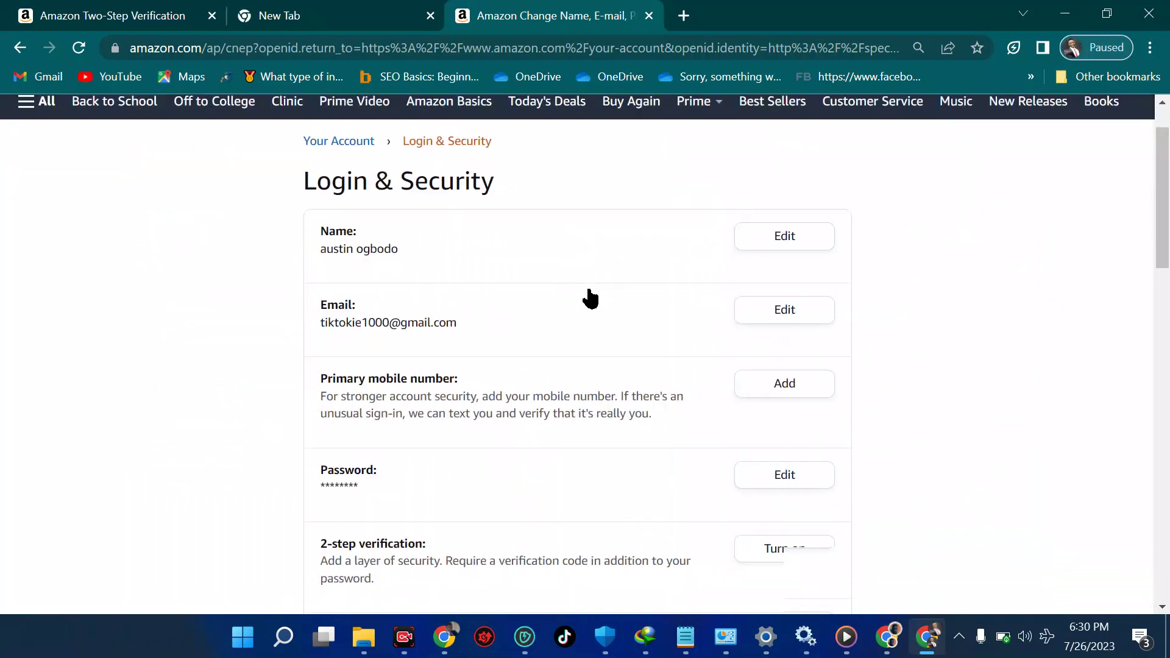
scroll(588, 298, "down", 1)
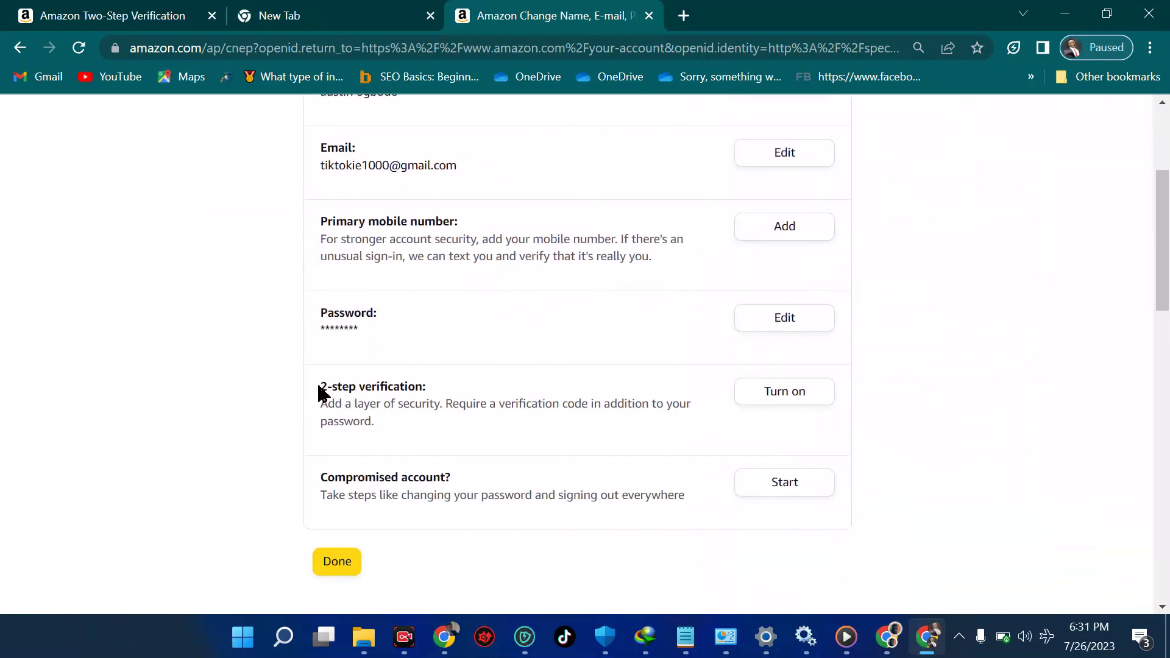
Step: Highlight the 2-step verification description and start turning on Two-Step Verification
left_click_drag(321, 390, 433, 397)
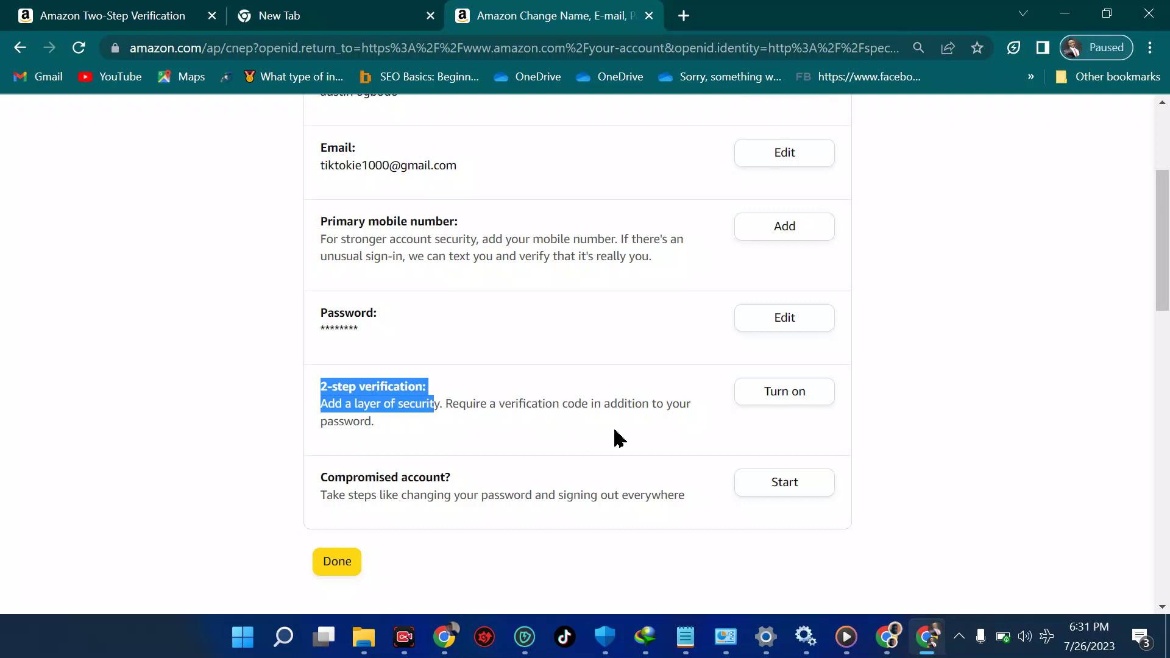
left_click(774, 398)
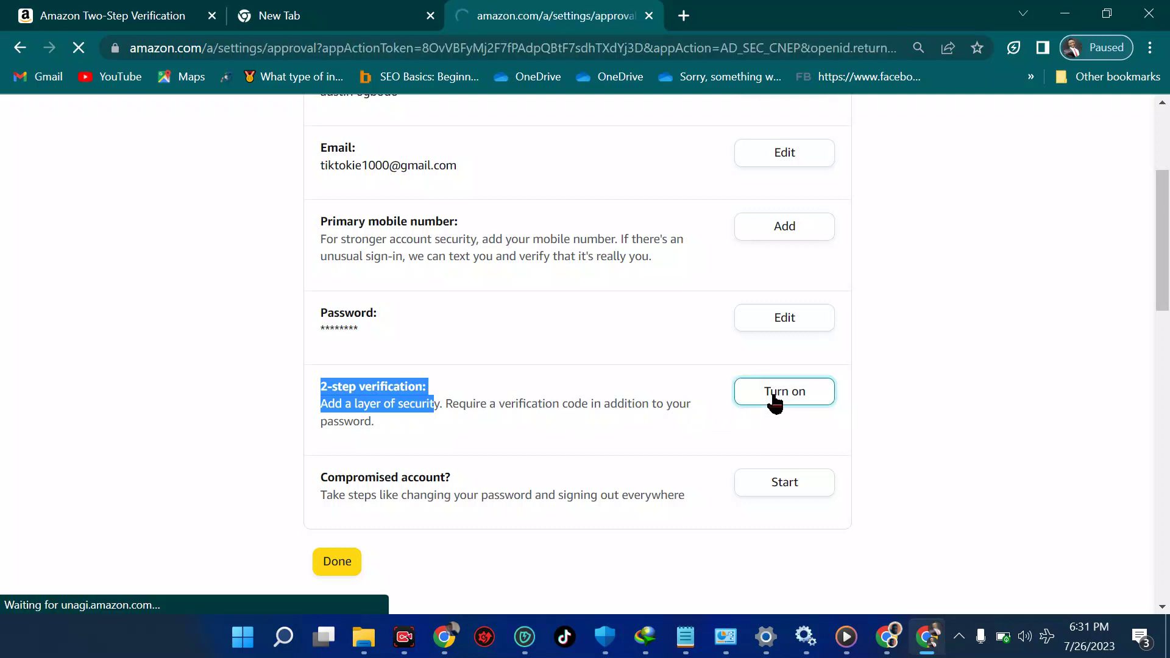
scroll(634, 360, "down", 3)
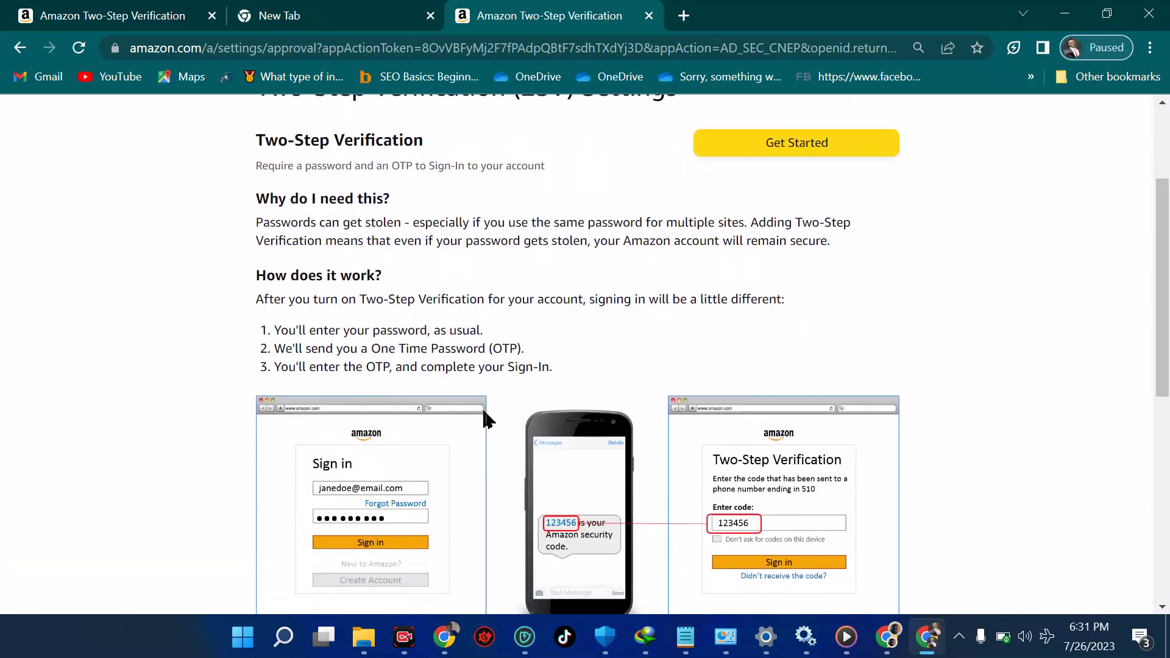
scroll(485, 420, "down", 1)
Step: Go to playstore.com in a new browser tab
left_click(683, 15)
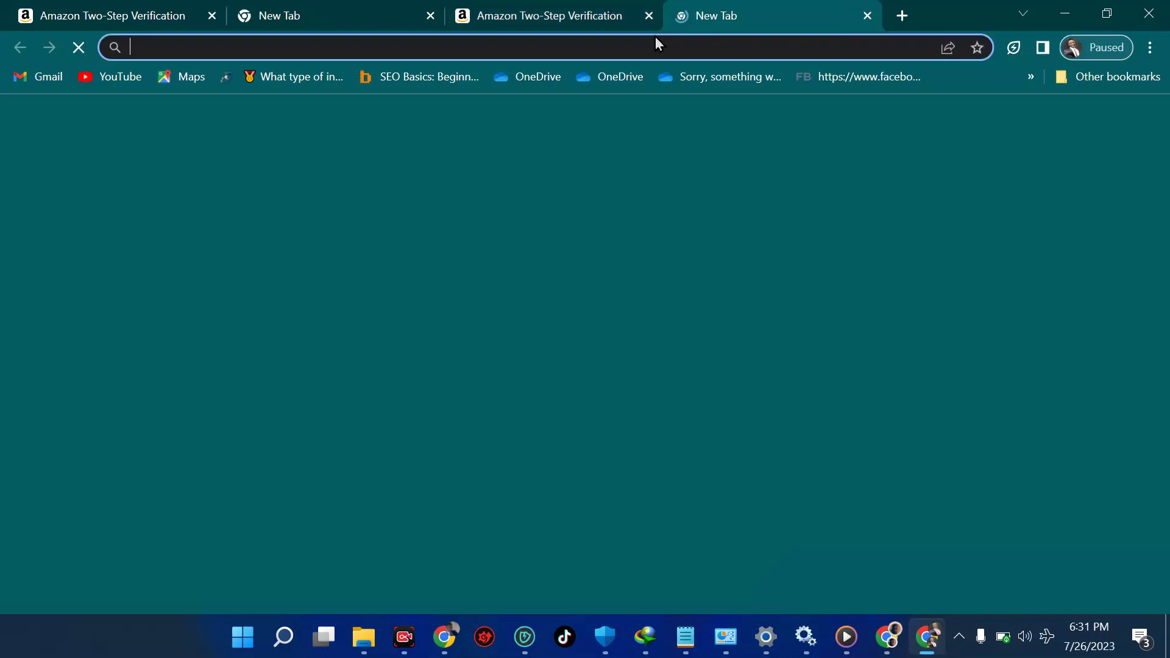
left_click(646, 44)
type("pla")
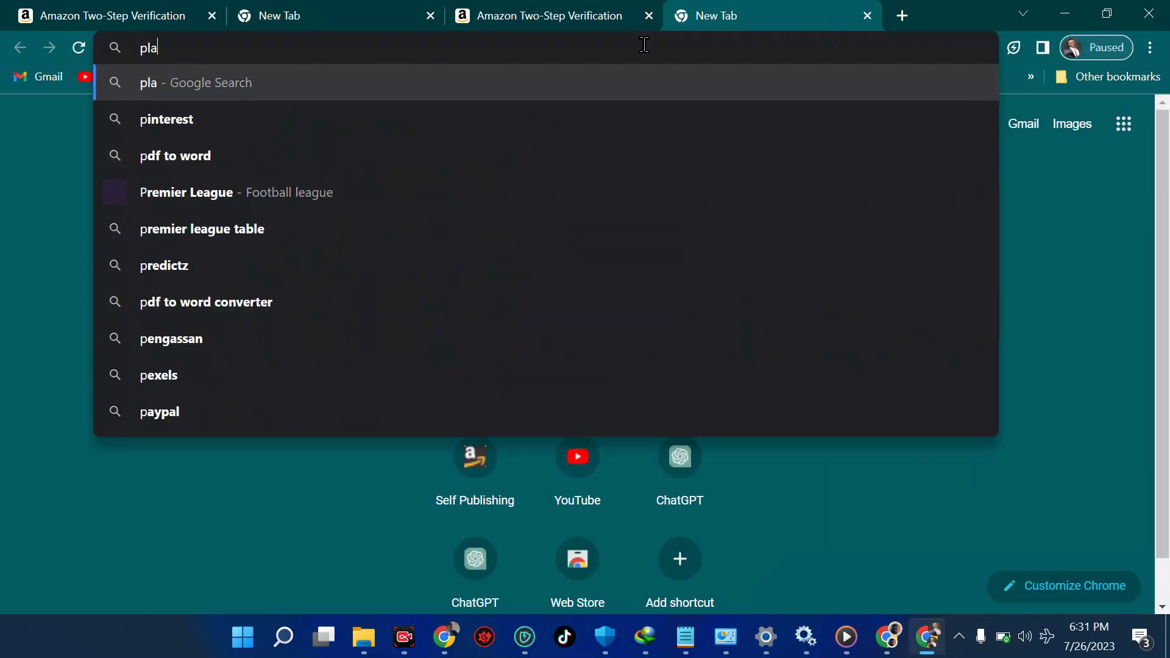
type("ystore.c")
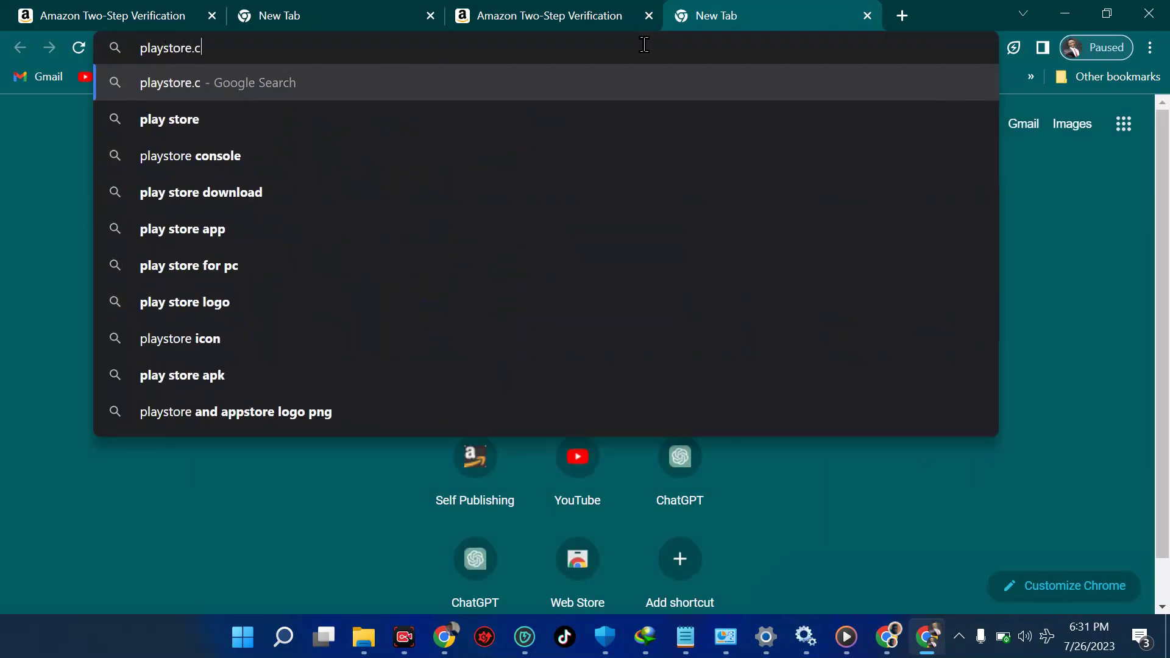
type("om")
key("Return")
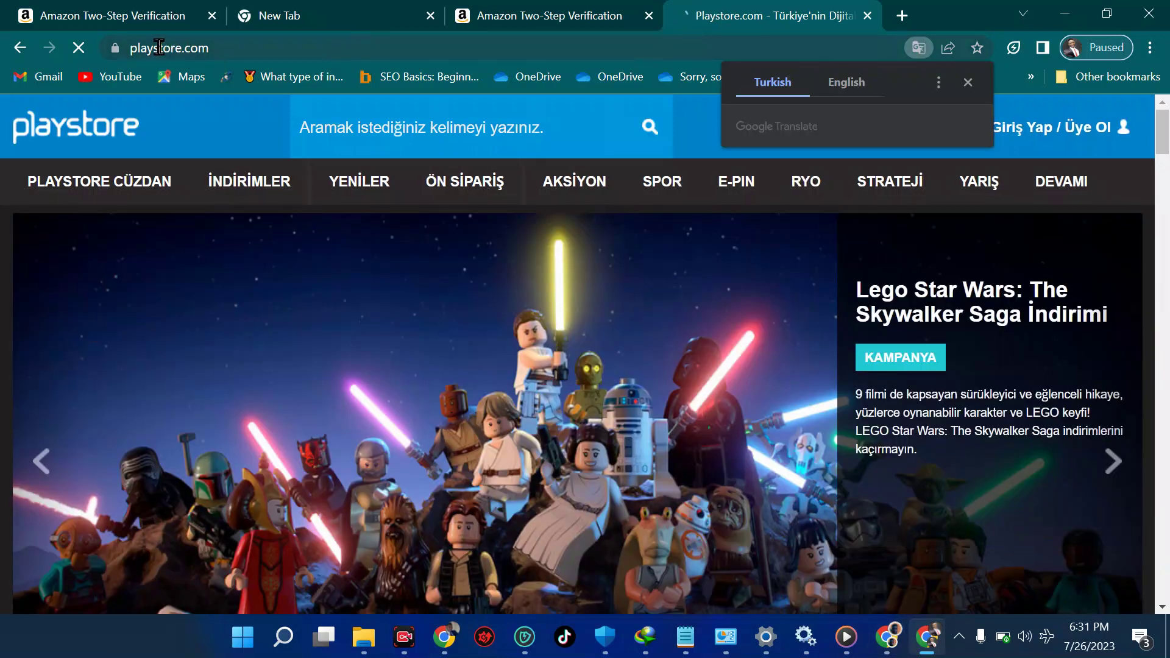
Step: Search Google for 'google playstore' instead
left_click(255, 45)
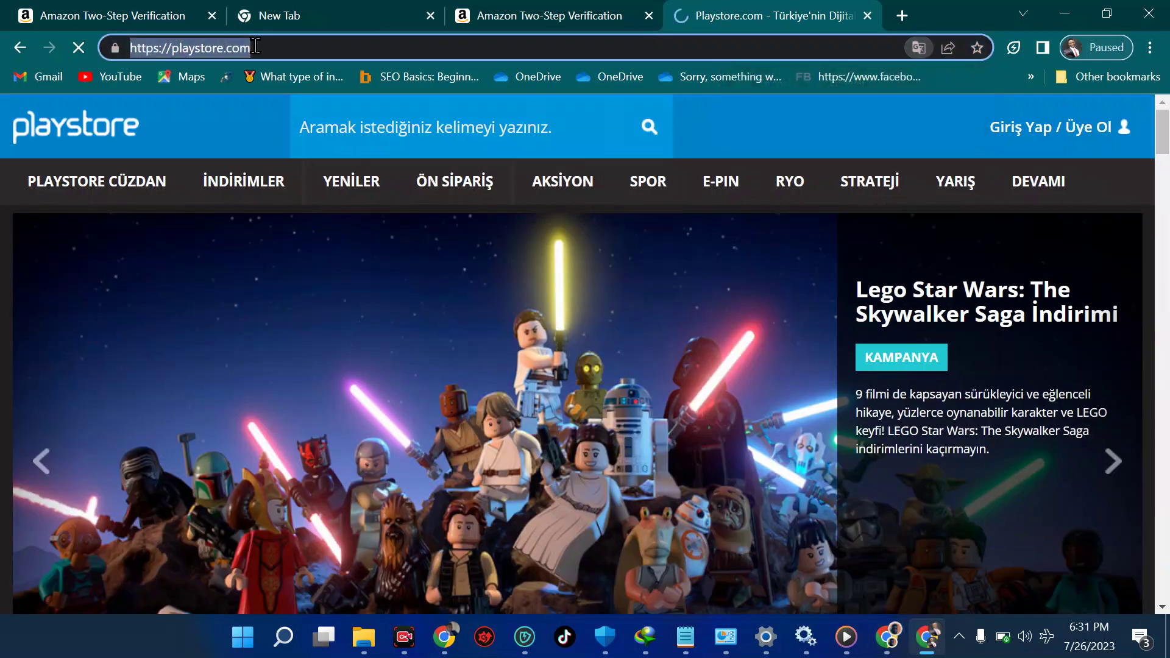
type("google")
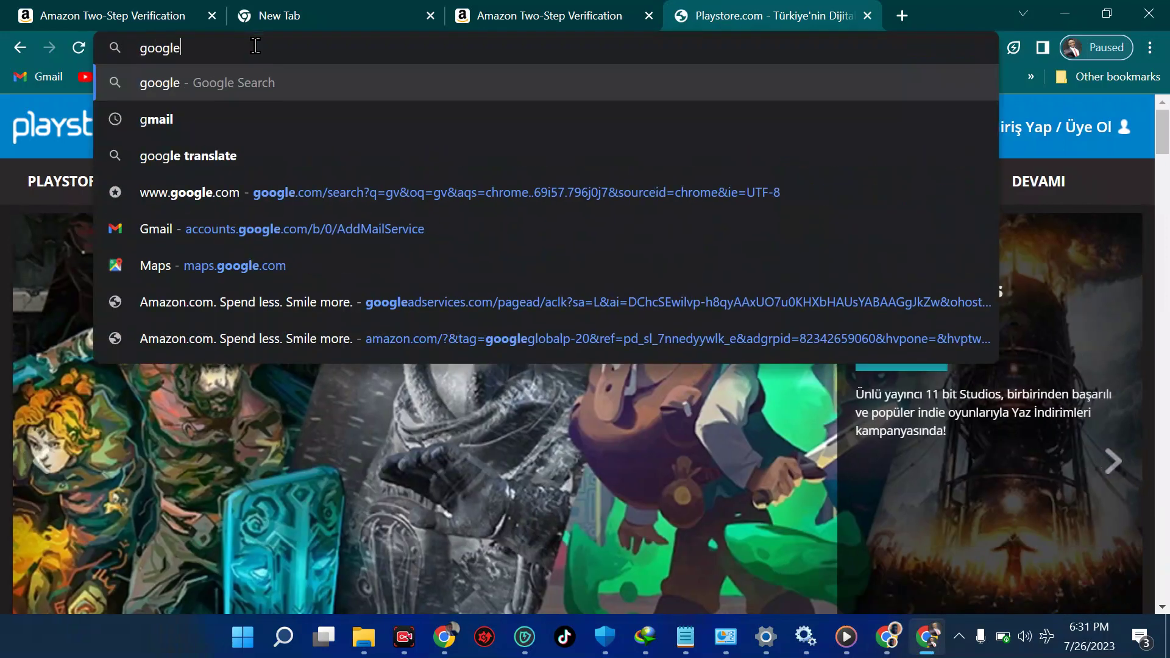
type(" playstoe")
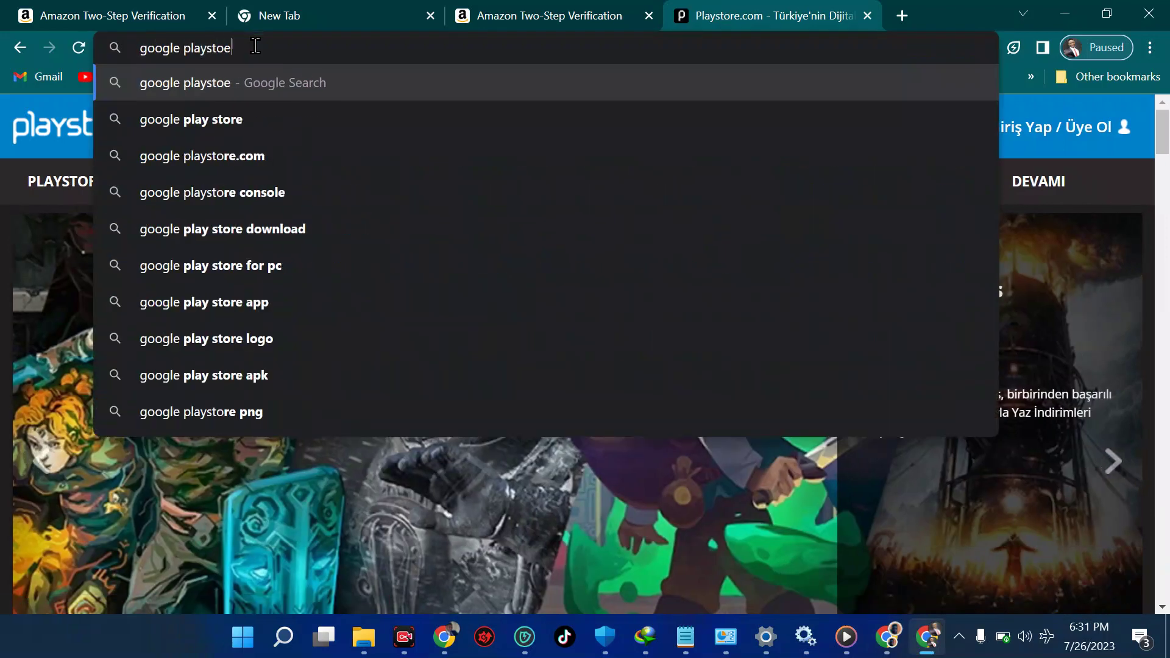
key("BackSpace")
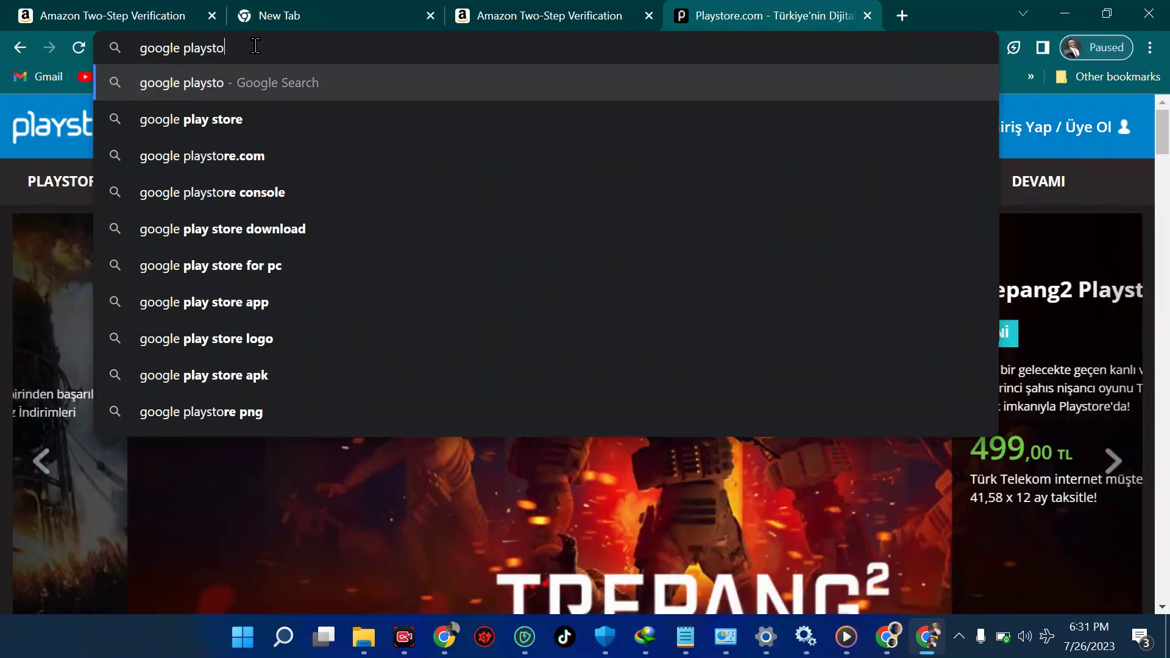
type("re")
key("Return")
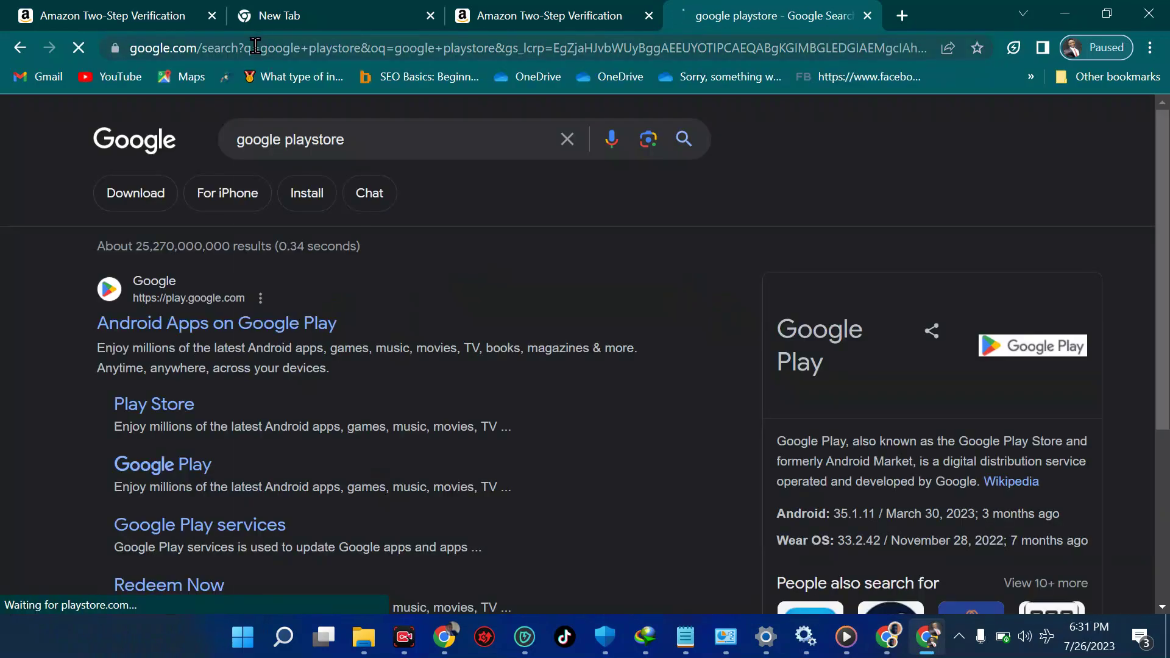
Step: Open Android Apps on Google Play and search it for 'authentical'
left_click(183, 328)
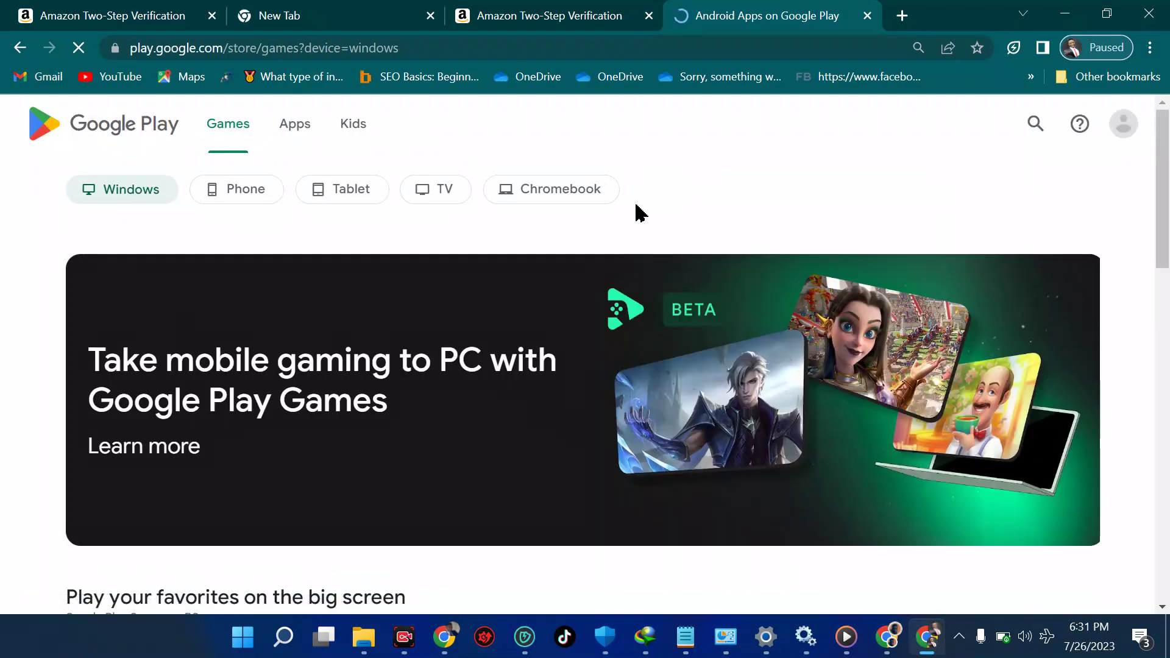
scroll(636, 205, "down", 3)
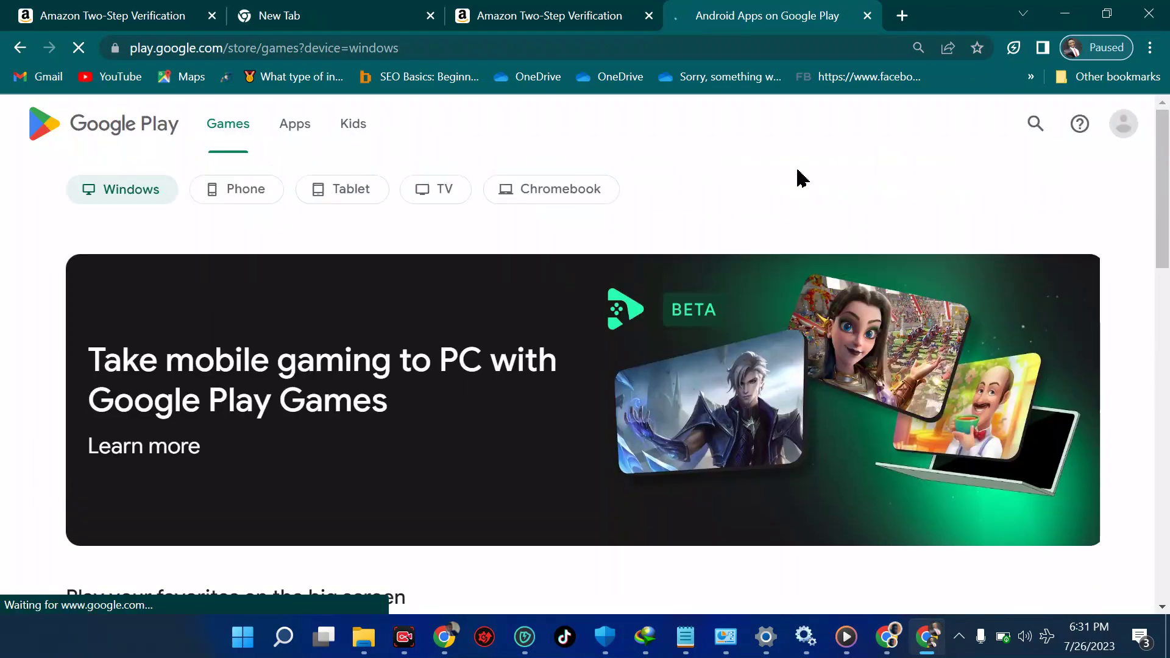
left_click(1038, 124)
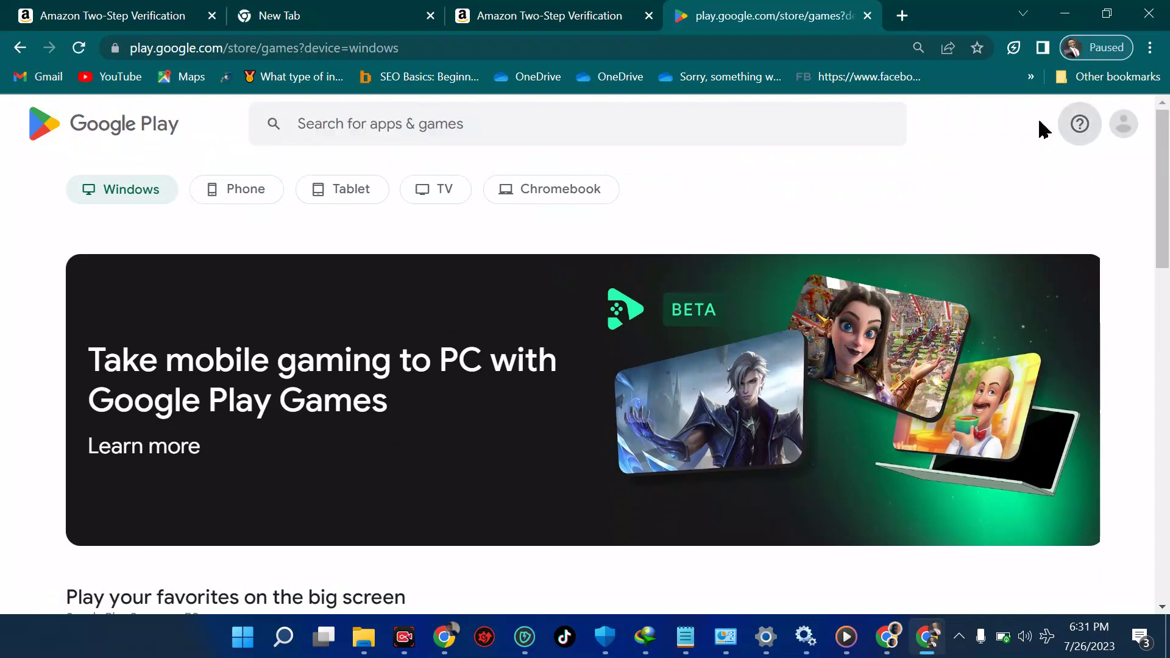
type("au")
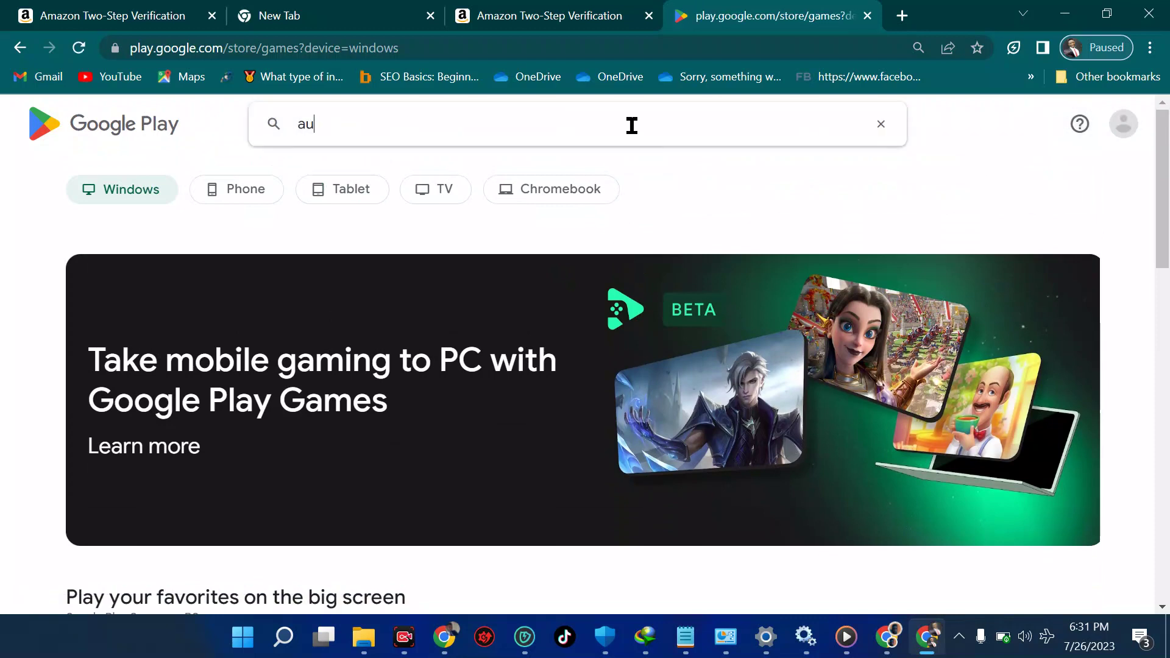
type("thentical")
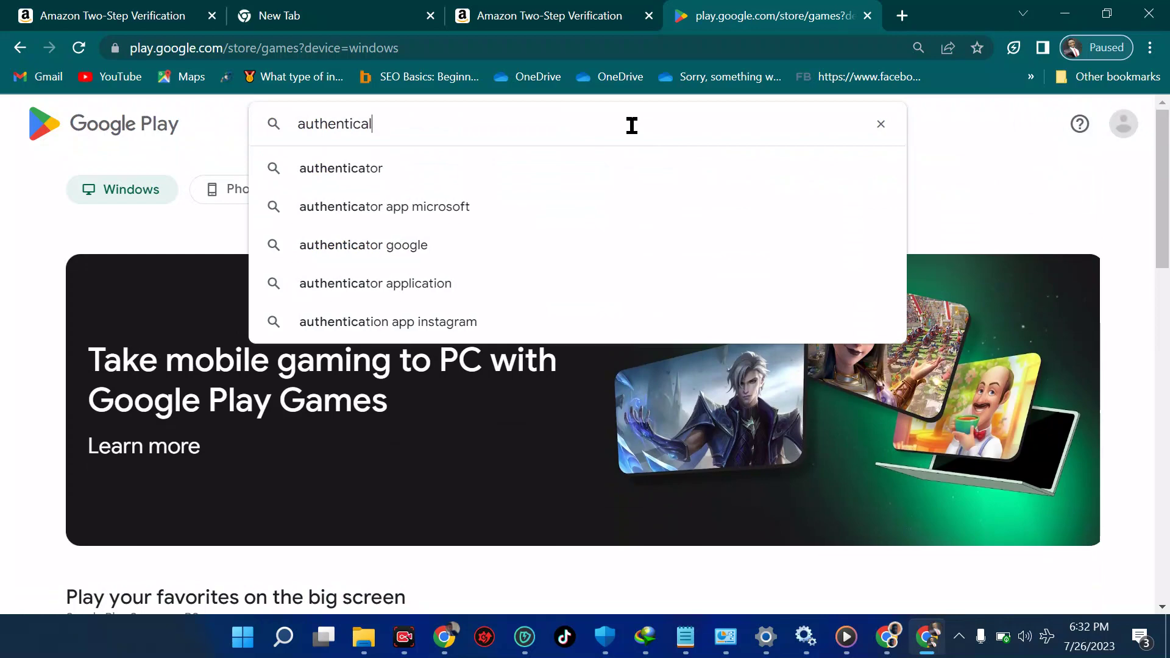
key("Return")
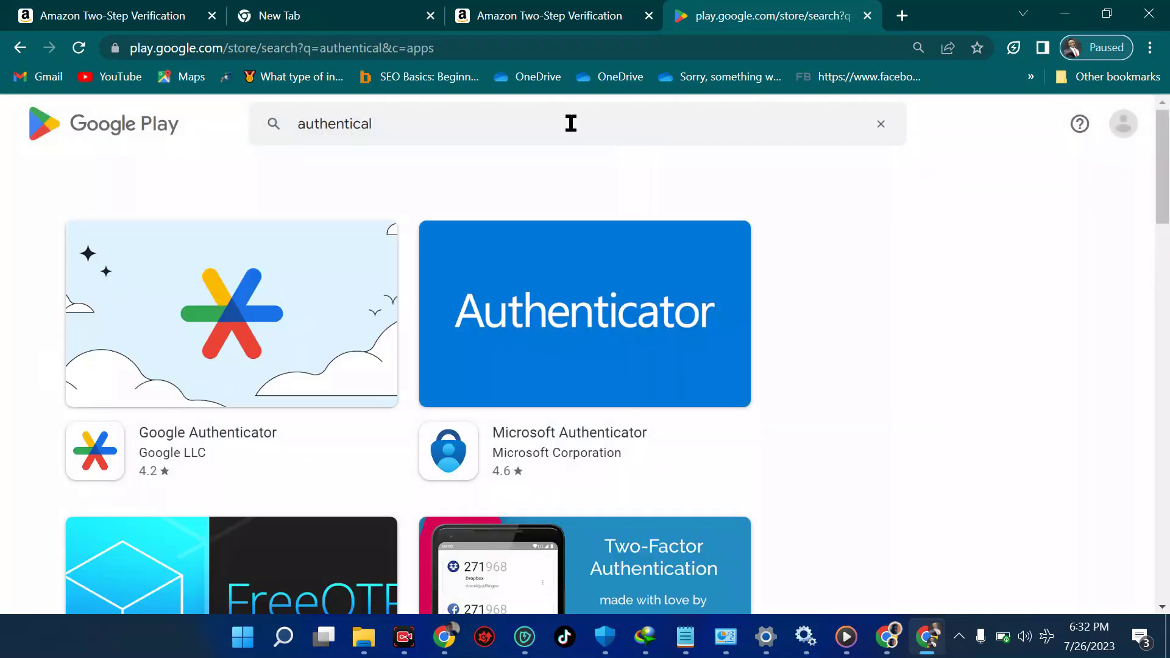
Step: Refine the search to 'authentication app' and open the Google Authenticator page
left_click(537, 131)
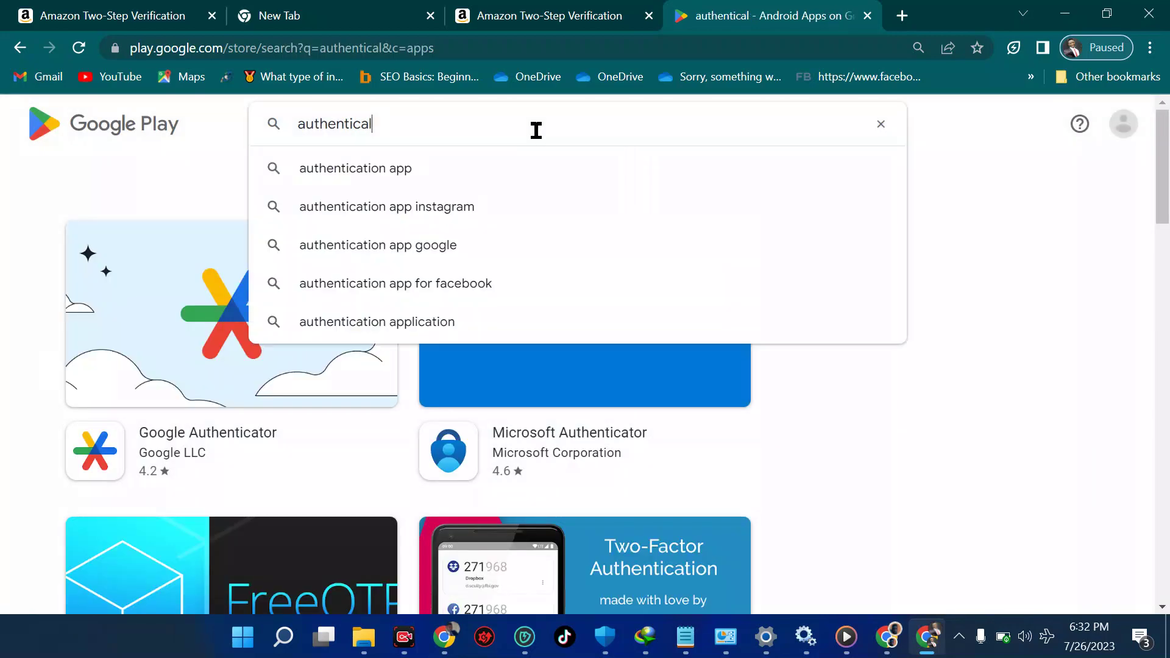
left_click(480, 171)
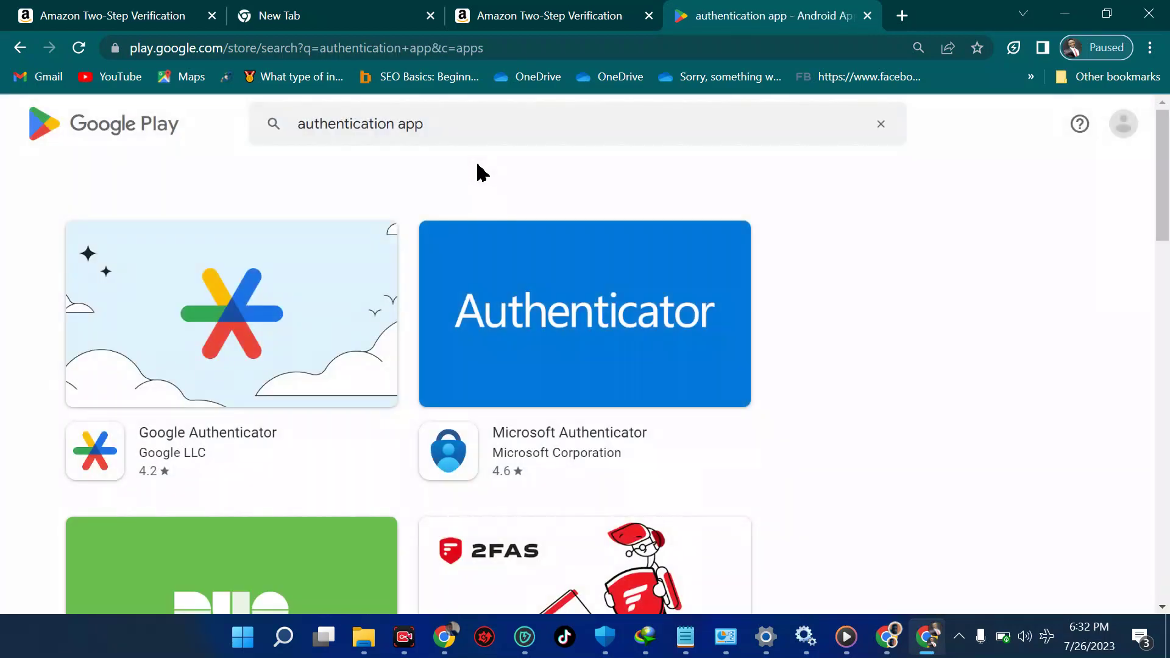
left_click(255, 342)
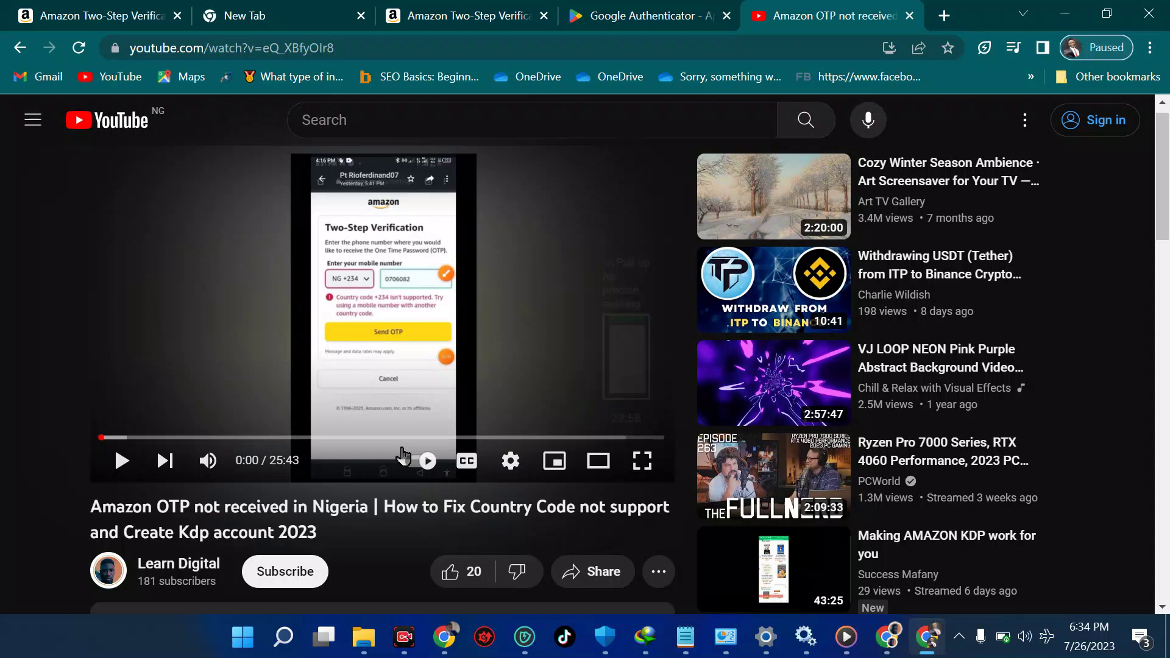
Step: Read the Amazon OTP video's description and comments, then bring up the KDP dashboard window
scroll(410, 436, "down", 5)
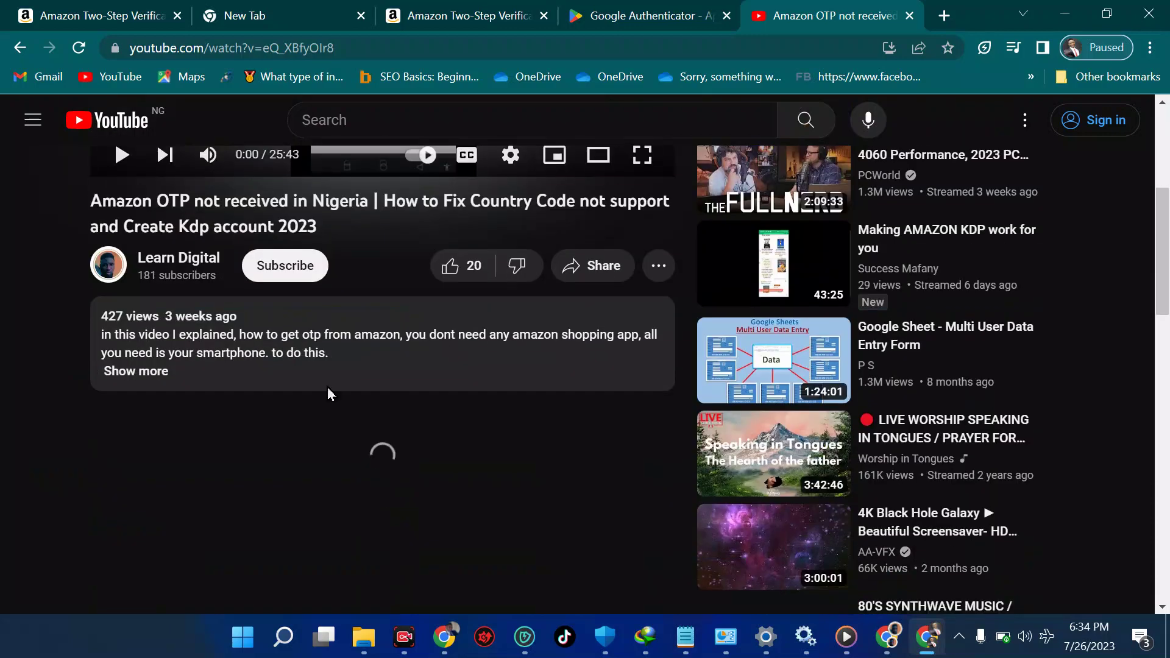
scroll(306, 487, "down", 2)
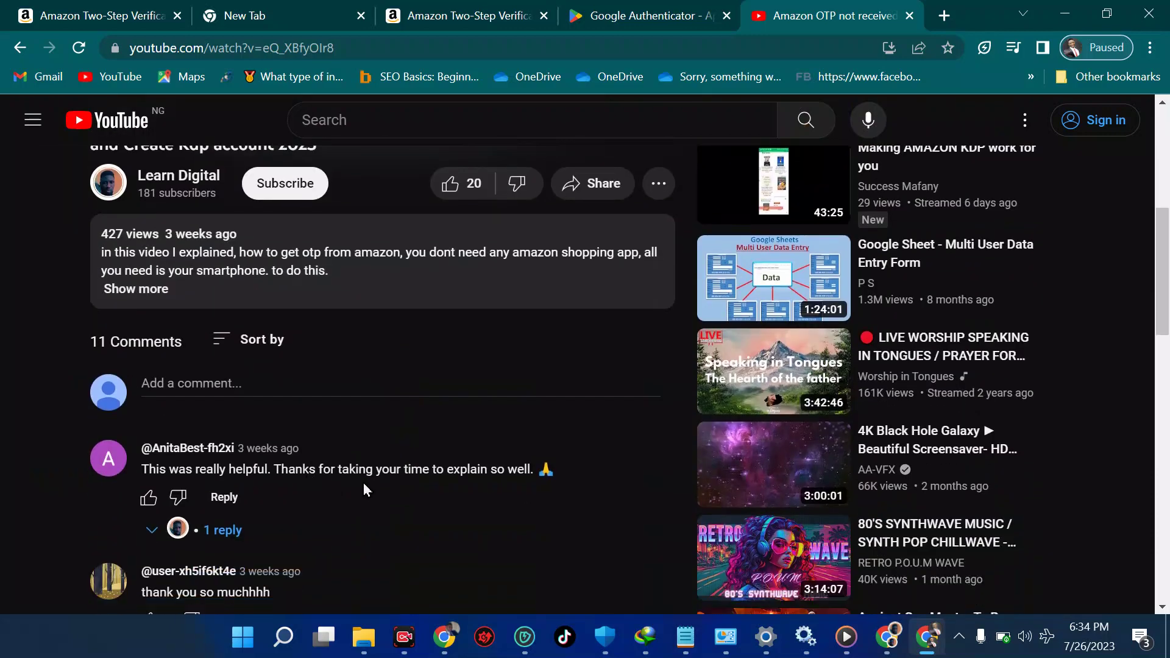
scroll(364, 486, "down", 2)
scroll(211, 496, "down", 2)
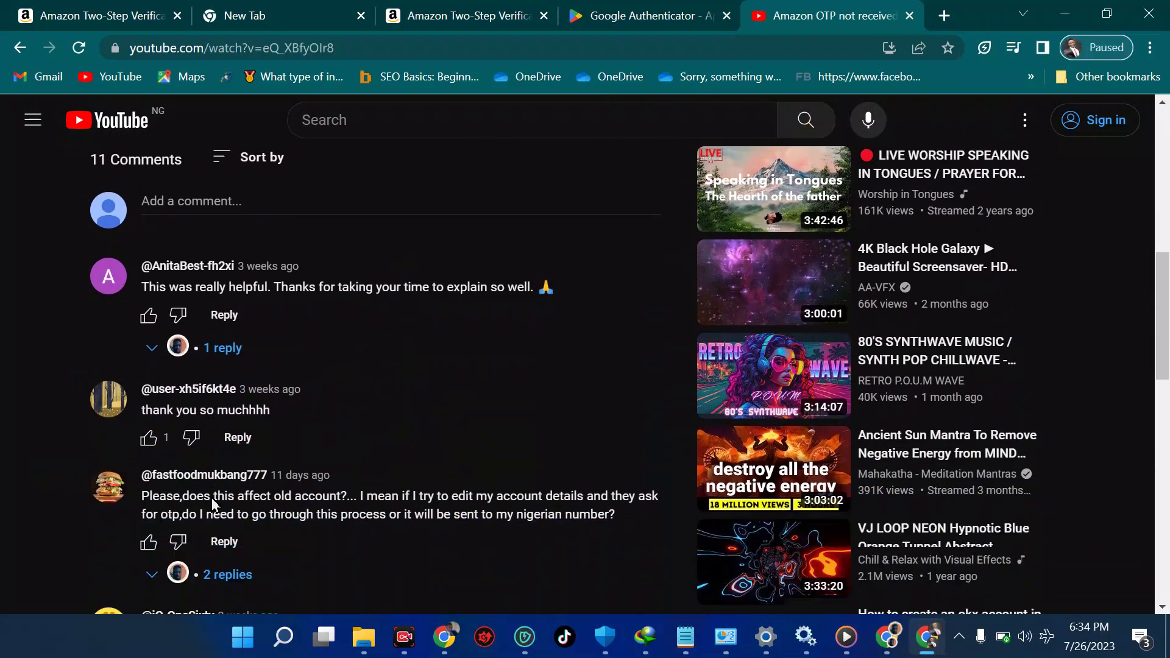
scroll(294, 491, "down", 3)
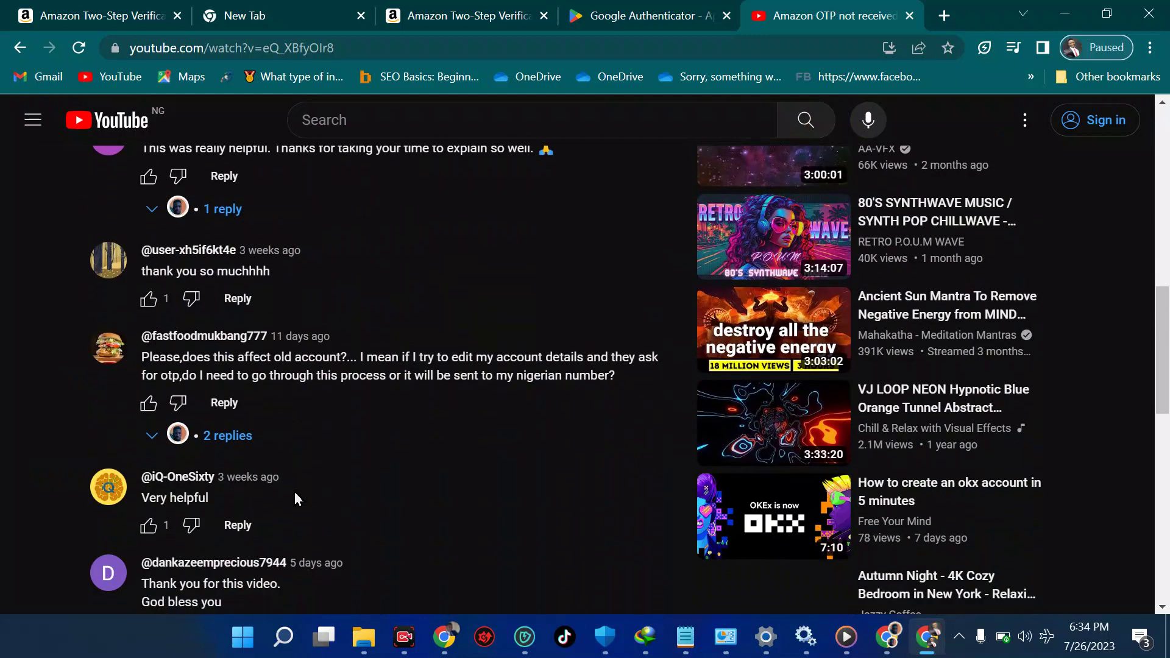
scroll(224, 493, "down", 1)
scroll(224, 493, "down", 2)
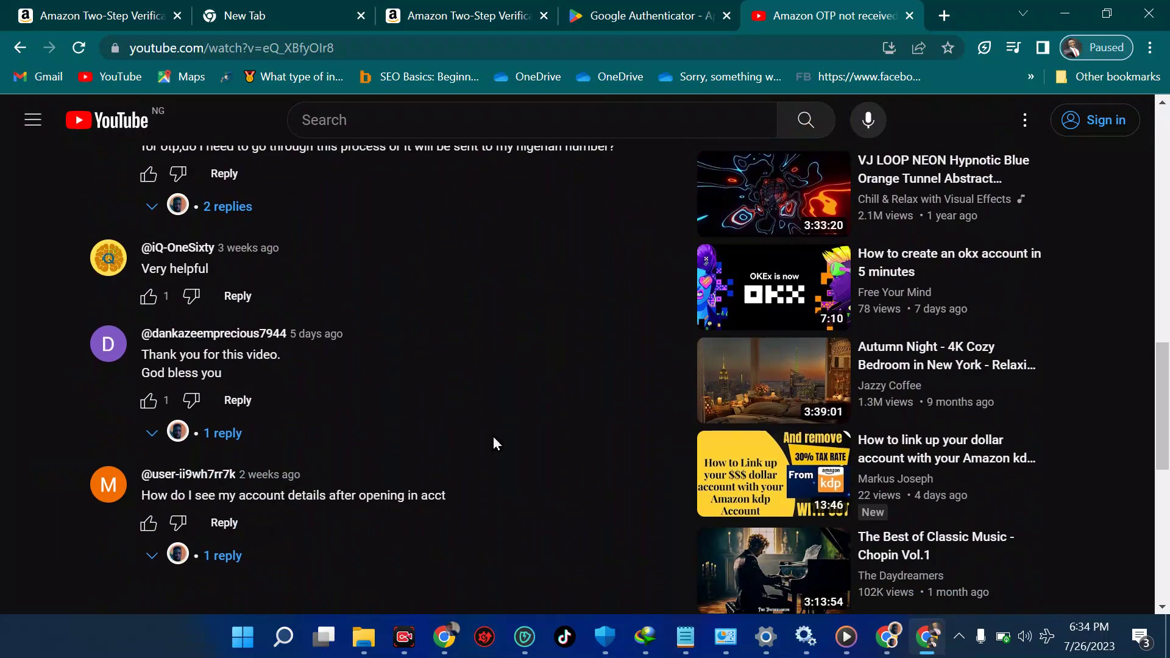
scroll(360, 495, "up", 8)
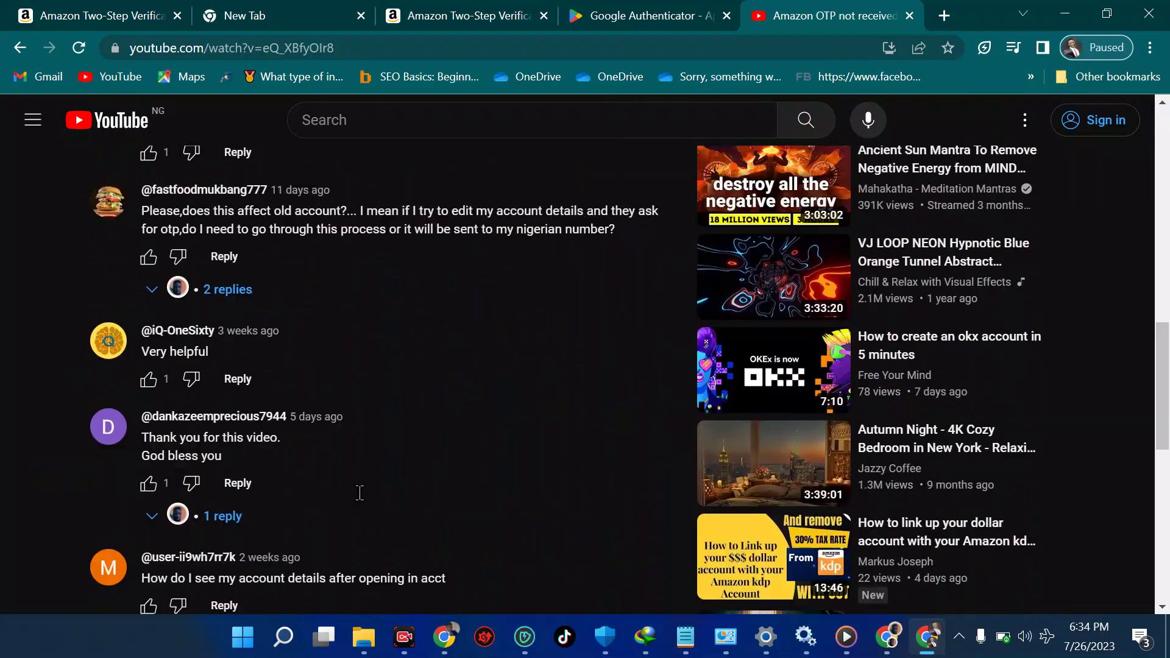
scroll(360, 495, "up", 6)
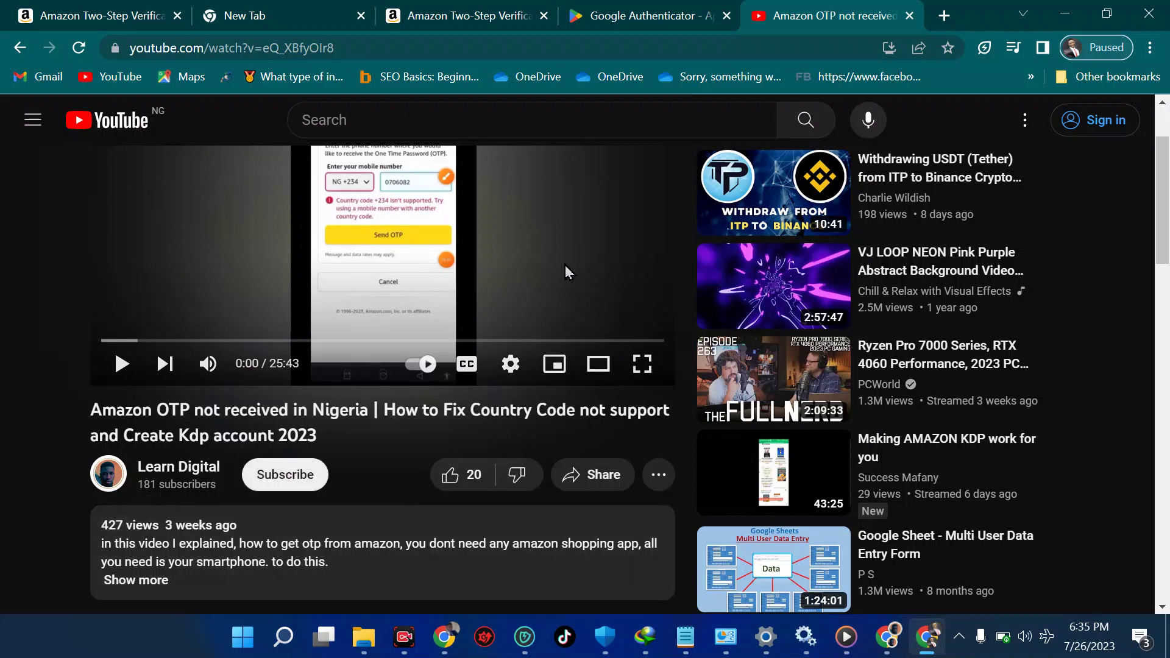
mouse_move(458, 641)
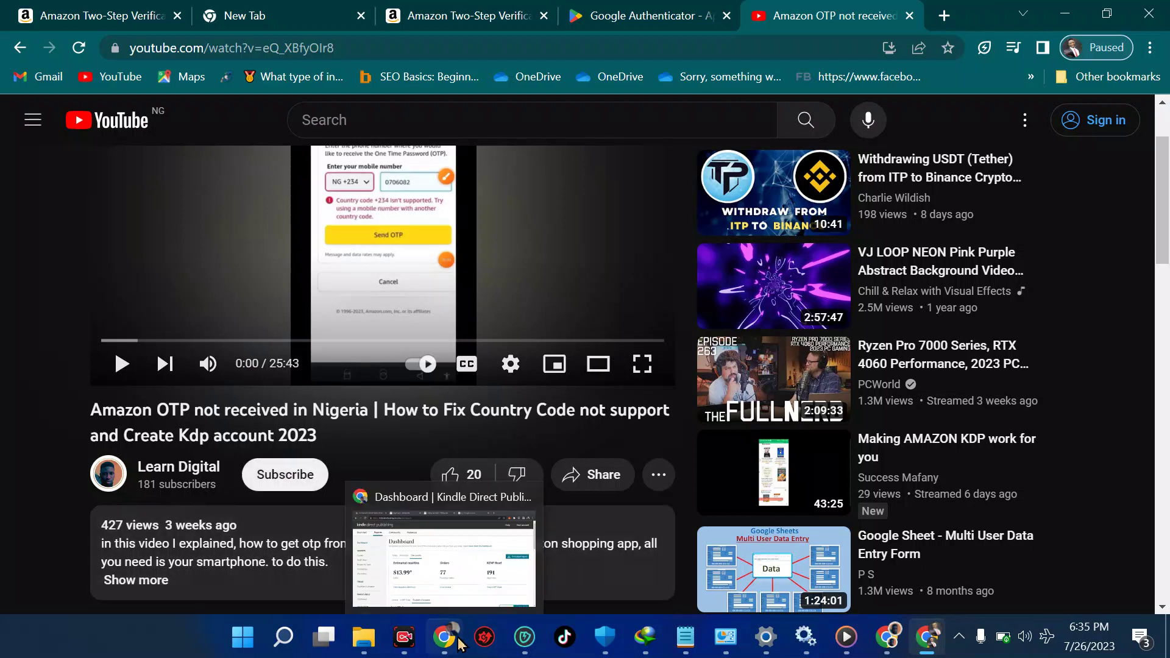
left_click(436, 582)
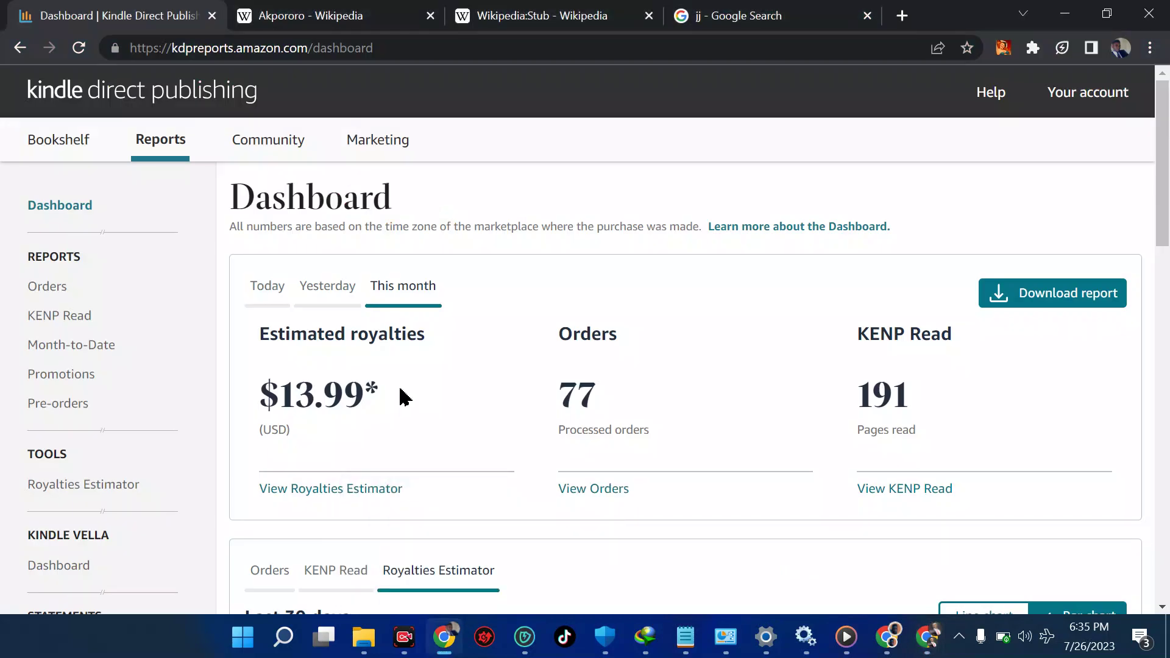